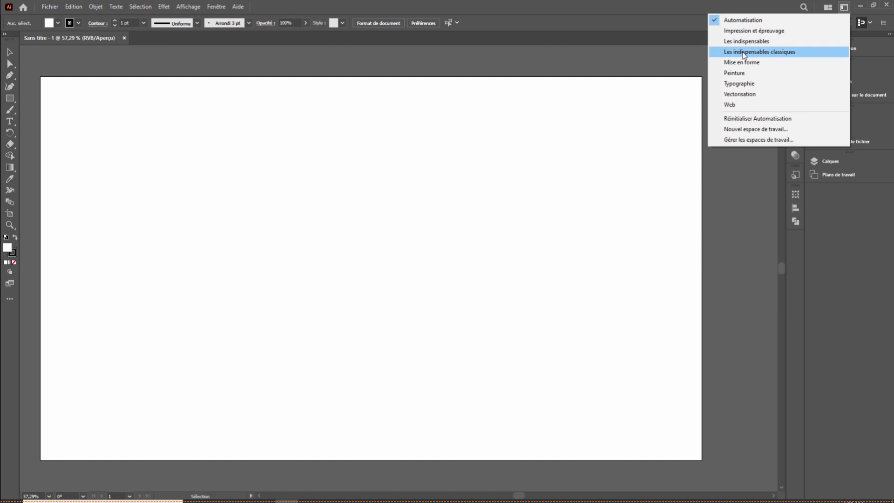
Switch to the Les indispensables classiques workspace and draw a horizontal line about 1008 px long in the artboard's upper part
{"action": "left_click", "coordinate": [743, 52]}
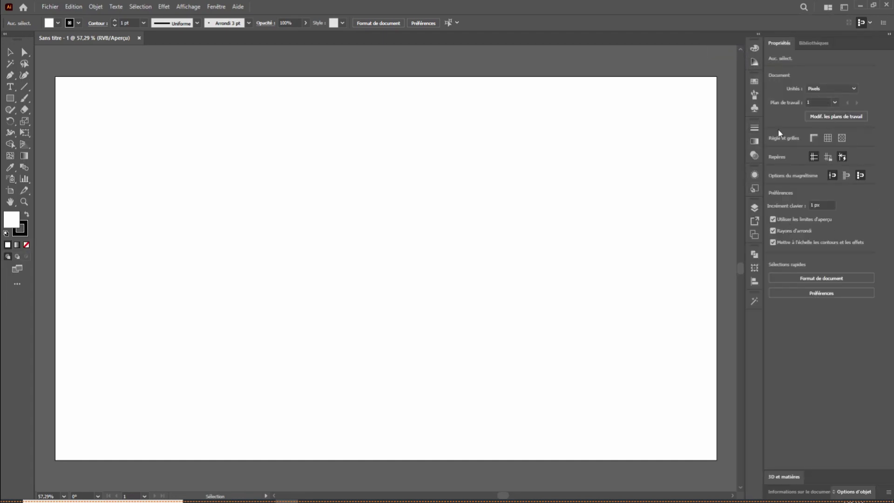
{"action": "left_click", "coordinate": [10, 53]}
{"action": "left_click", "coordinate": [25, 87]}
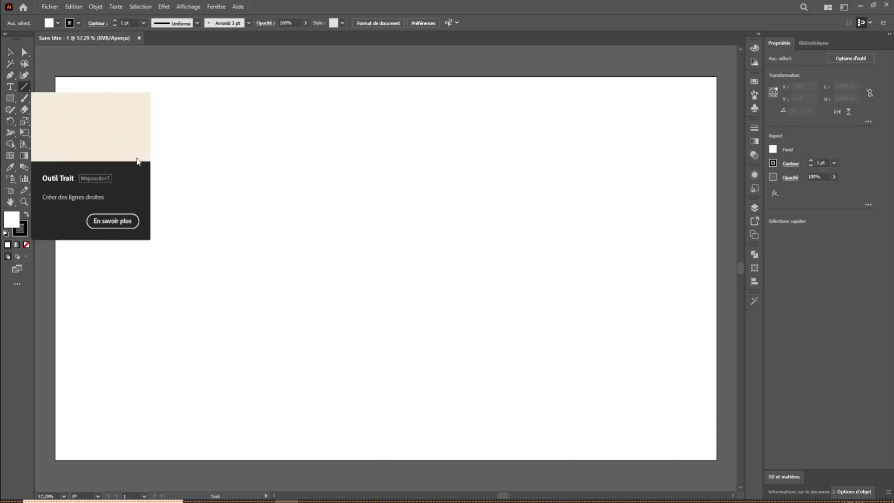
{"action": "left_click_drag", "start_coordinate": [184, 136], "coordinate": [531, 140]}
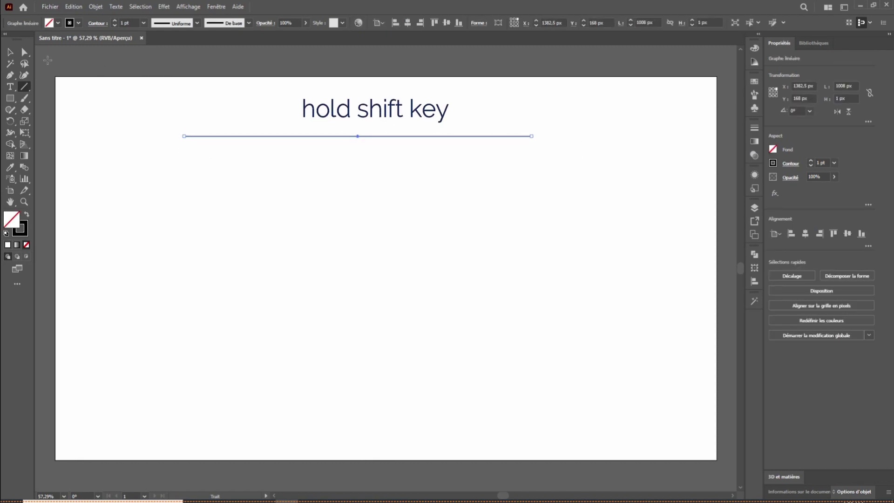
Copy the line about 99 px below itself and repeat the copy three more times to make five evenly spaced lines
{"action": "left_click", "coordinate": [11, 55]}
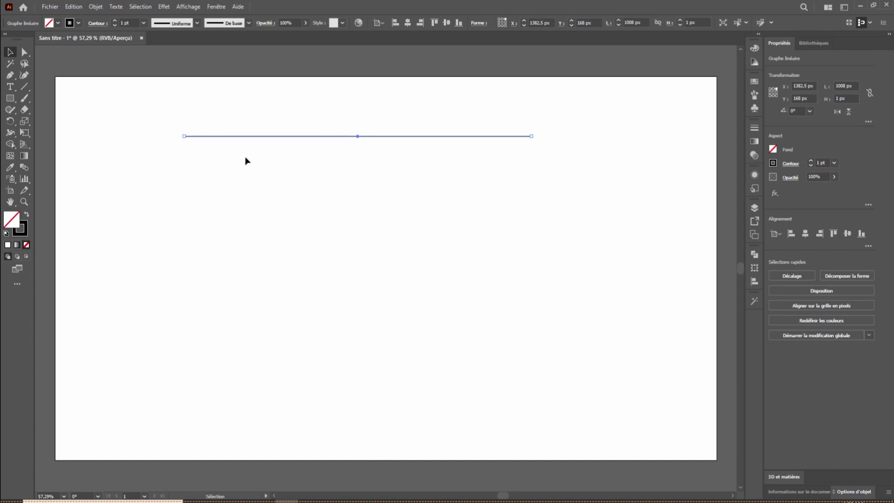
{"action": "left_click_drag", "start_coordinate": [357, 137], "coordinate": [358, 175]}
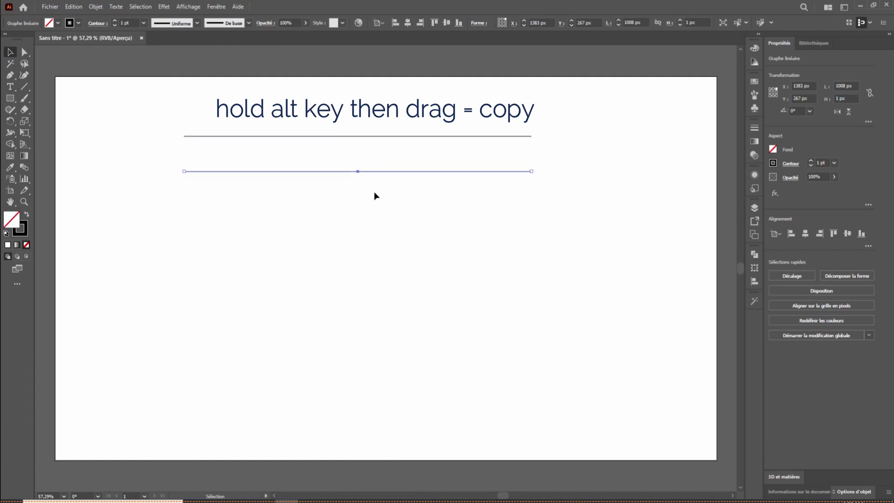
{"action": "key", "text": "ctrl+d"}
{"action": "key", "text": "ctrl+d"}
{"action": "key", "text": "ctrl+d"}
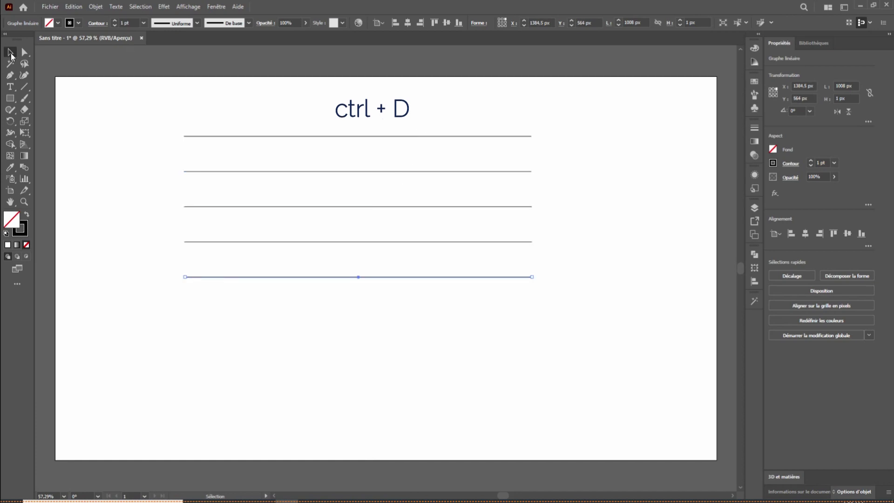
Copy the five horizontal lines, paste them in place and rotate the pasted set 90° so it crosses the originals
{"action": "left_click_drag", "start_coordinate": [438, 112], "coordinate": [291, 361]}
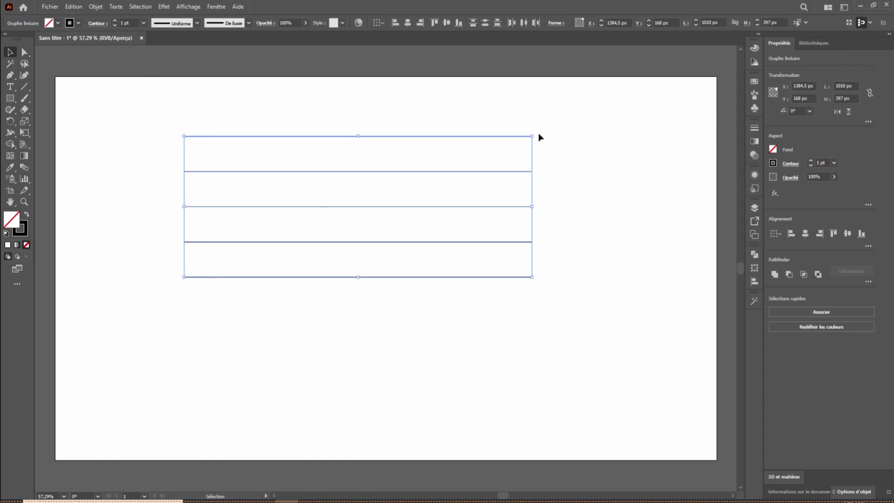
{"action": "mouse_move", "coordinate": [535, 134]}
{"action": "left_mouse_down"}
{"action": "mouse_move", "coordinate": [549, 143]}
{"action": "mouse_move", "coordinate": [540, 130]}
{"action": "left_mouse_up"}
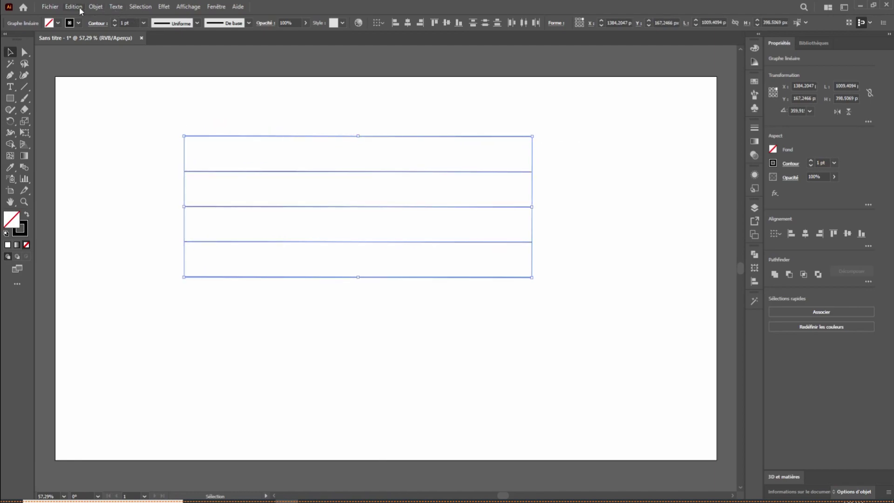
{"action": "left_click", "coordinate": [81, 9]}
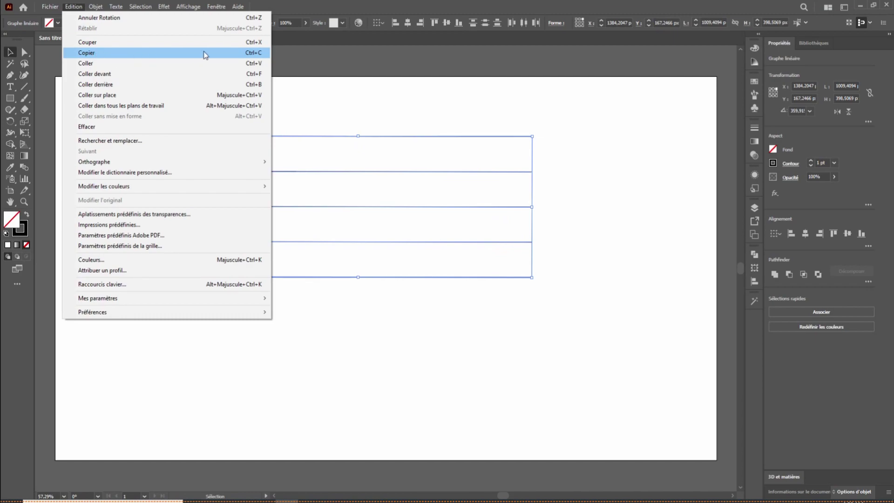
{"action": "left_click", "coordinate": [255, 53]}
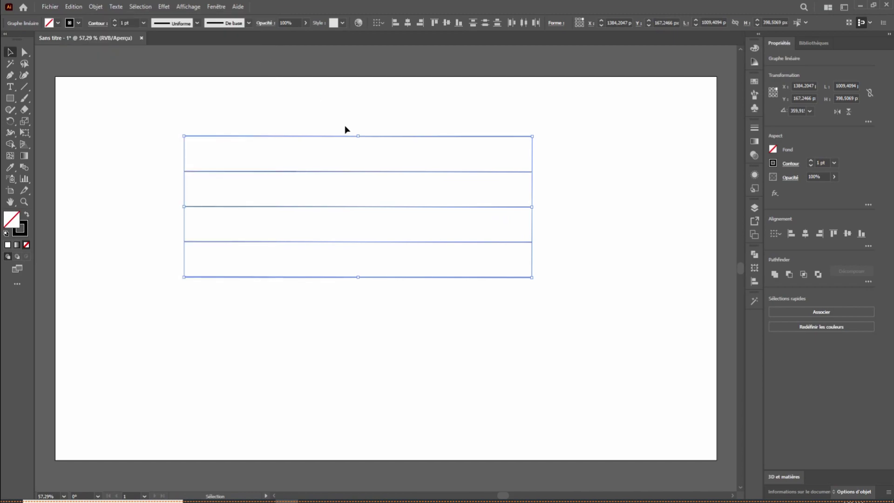
{"action": "left_click", "coordinate": [77, 10]}
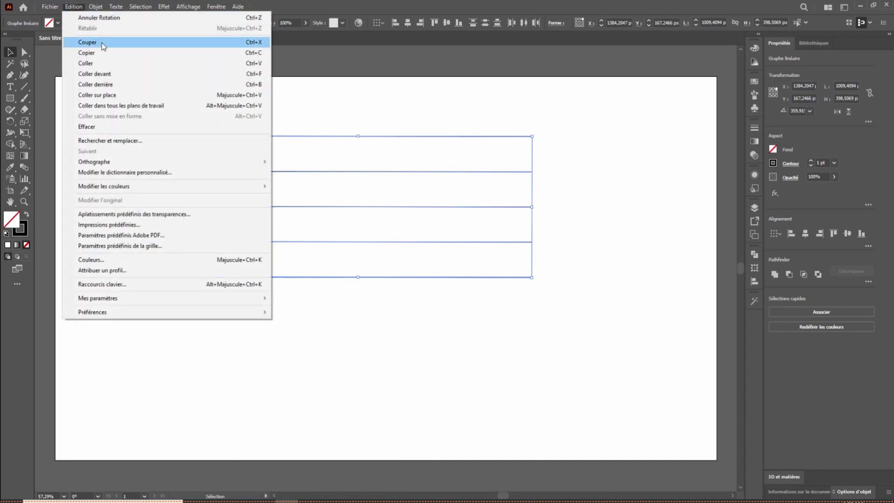
{"action": "left_click", "coordinate": [247, 96]}
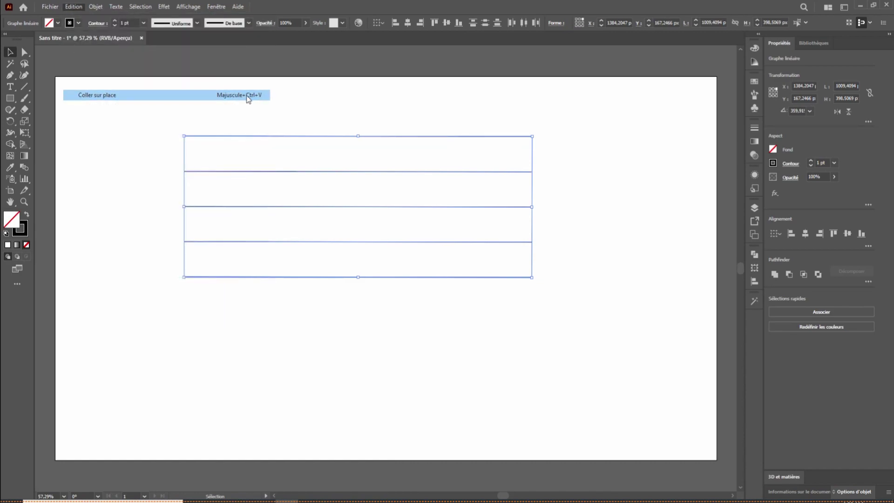
{"action": "left_click_drag", "start_coordinate": [536, 135], "coordinate": [416, 360]}
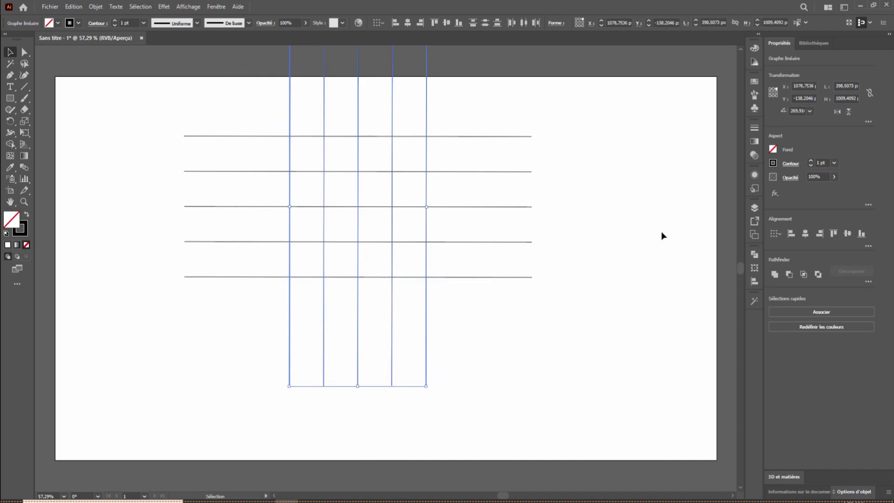
Select all the horizontal and vertical lines and group them
{"action": "left_click_drag", "start_coordinate": [501, 107], "coordinate": [245, 323]}
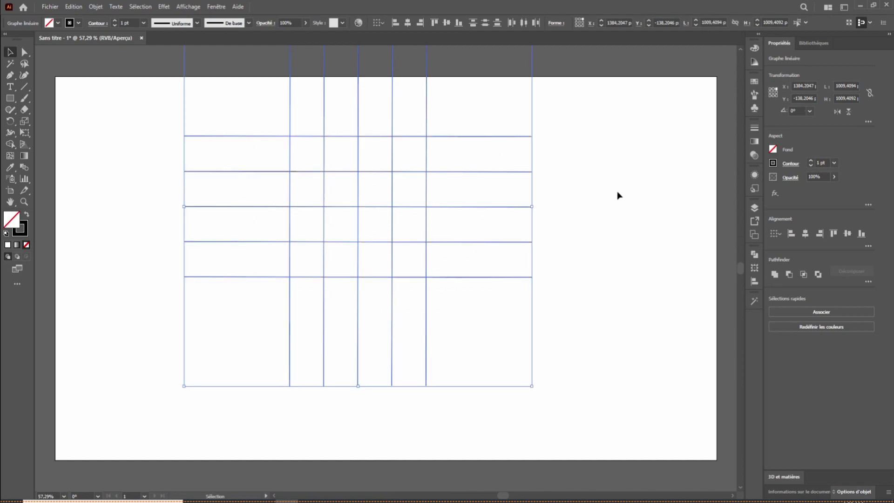
{"action": "right_click", "coordinate": [398, 137]}
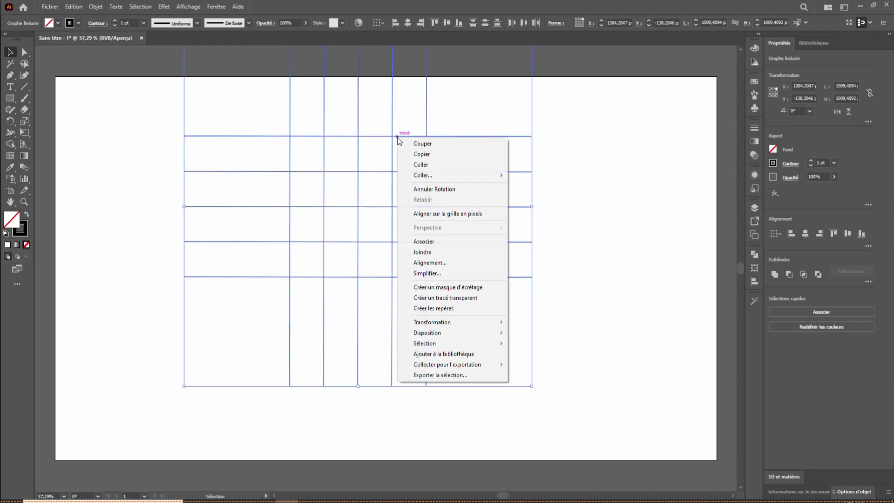
{"action": "left_click", "coordinate": [440, 241]}
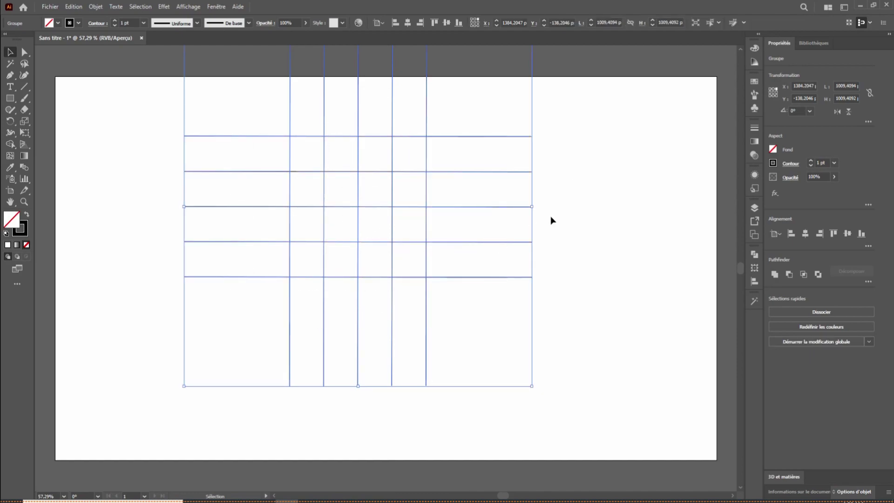
Center the line group horizontally and vertically on the artboard
{"action": "left_click", "coordinate": [754, 282]}
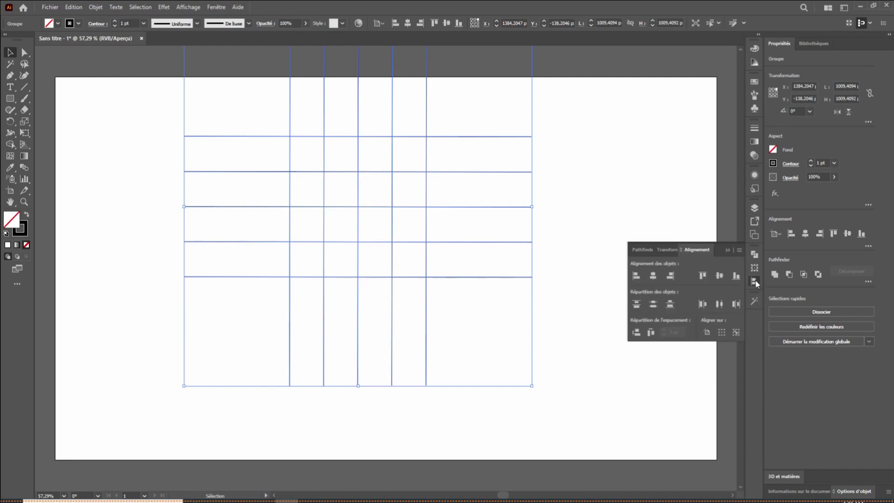
{"action": "left_click", "coordinate": [653, 277]}
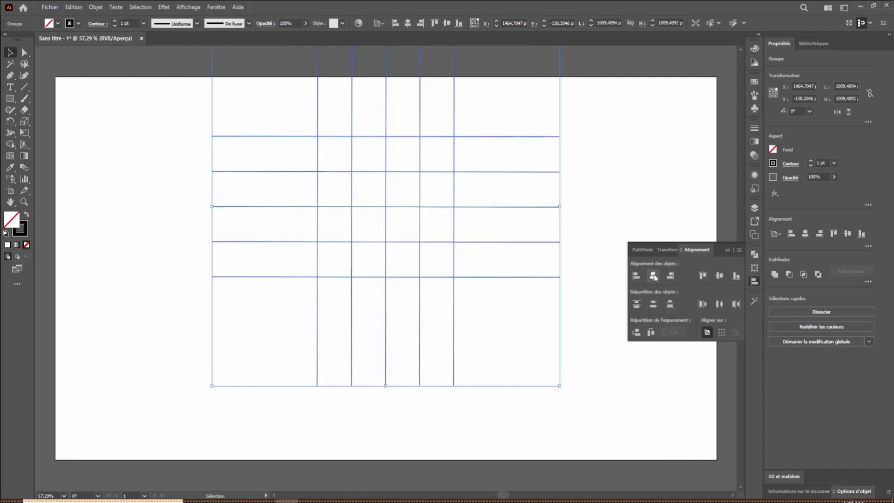
{"action": "left_click", "coordinate": [720, 276]}
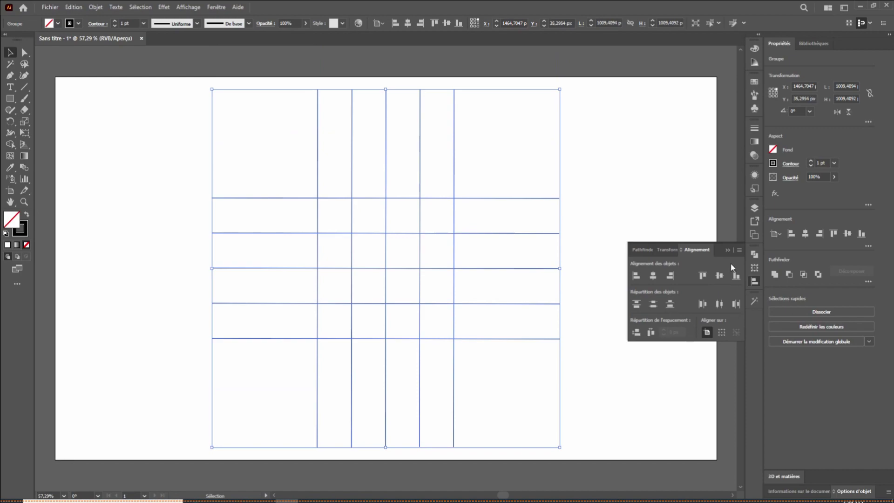
{"action": "left_click", "coordinate": [727, 250]}
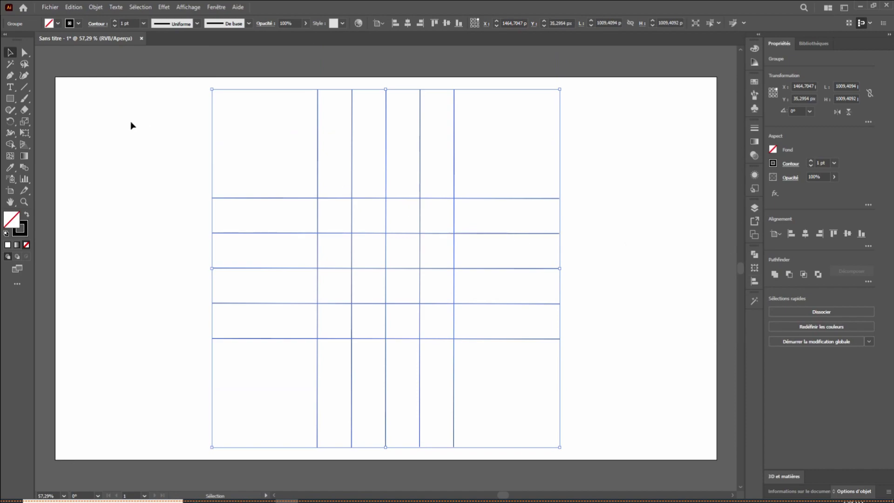
Rotate the line group 45° to form a diagonal grid and deselect it
{"action": "left_click", "coordinate": [9, 98]}
{"action": "left_click", "coordinate": [12, 54]}
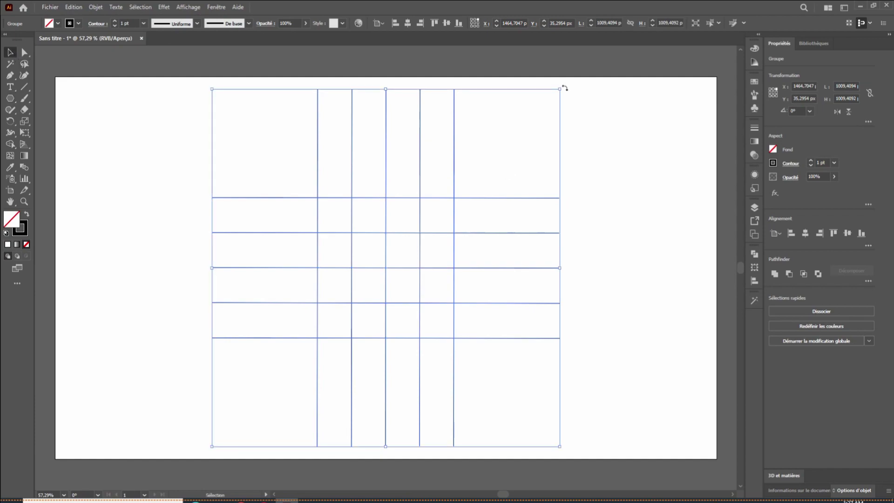
{"action": "left_click_drag", "start_coordinate": [565, 87], "coordinate": [624, 268]}
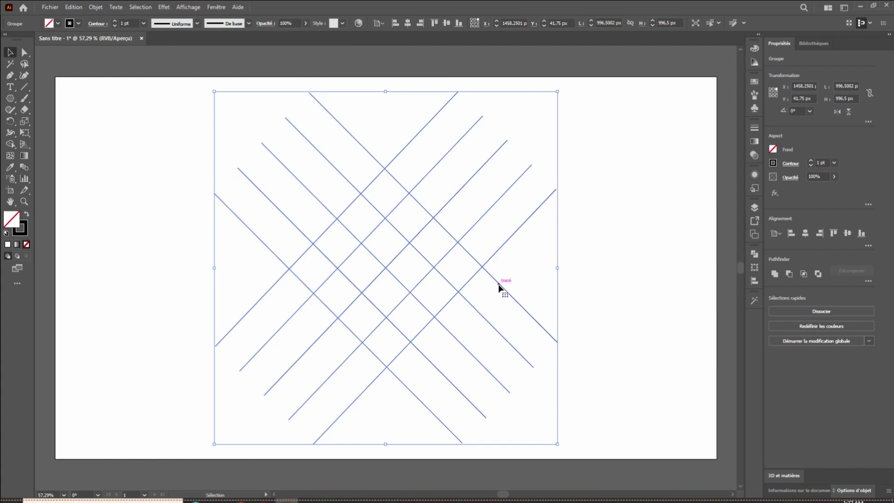
{"action": "key", "text": "ctrl+shift+a"}
Draw a hexagon from the grid's central intersection, with one vertex at the uppermost line intersection
{"action": "left_click", "coordinate": [11, 98]}
{"action": "left_click", "coordinate": [48, 132]}
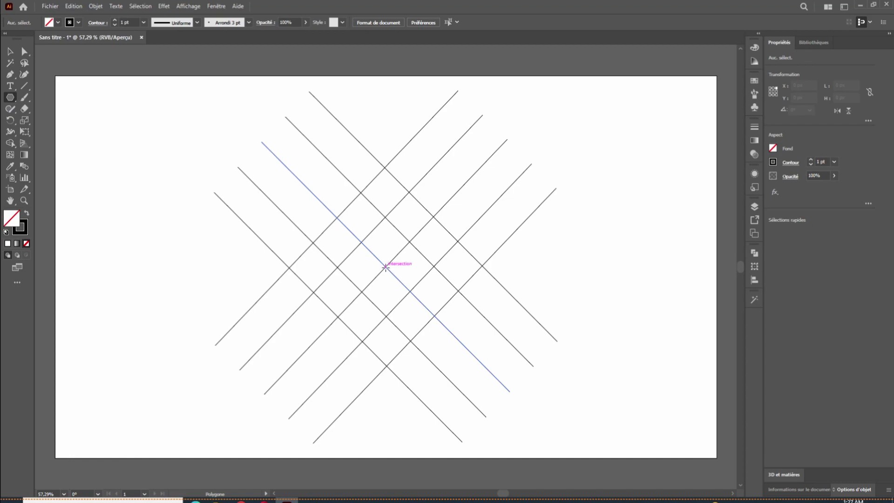
{"action": "left_click_drag", "start_coordinate": [386, 266], "coordinate": [385, 167]}
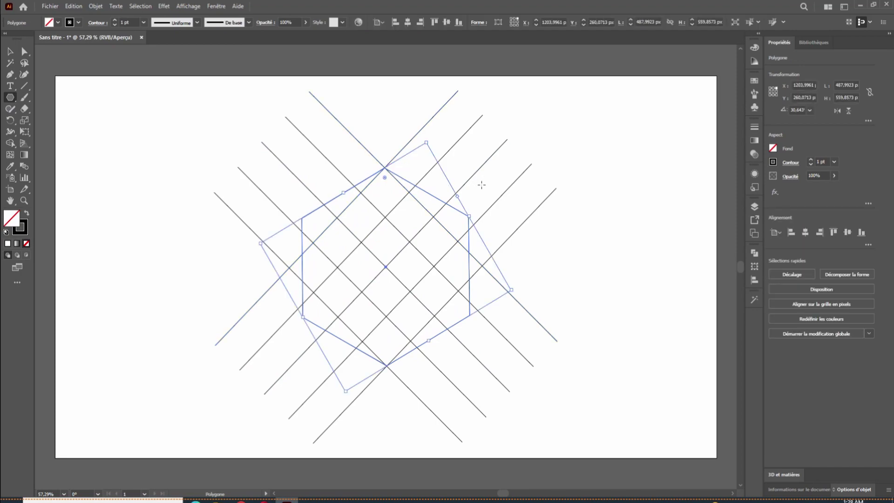
{"action": "key", "text": "v"}
{"action": "left_click", "coordinate": [184, 173]}
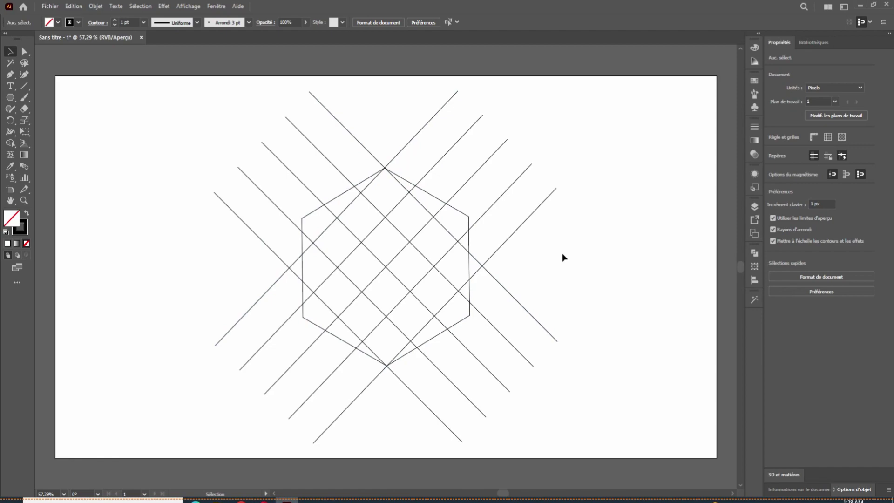
Select the grid and hexagon, and use the Shape Builder with an orange fill to merge the hexagon's left-side regions into a bent band
{"action": "left_click_drag", "start_coordinate": [621, 125], "coordinate": [171, 421]}
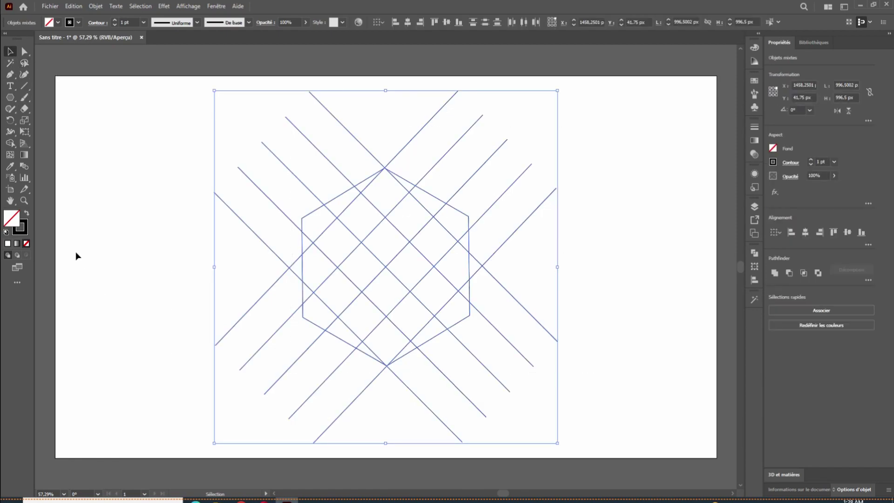
{"action": "left_click", "coordinate": [12, 144]}
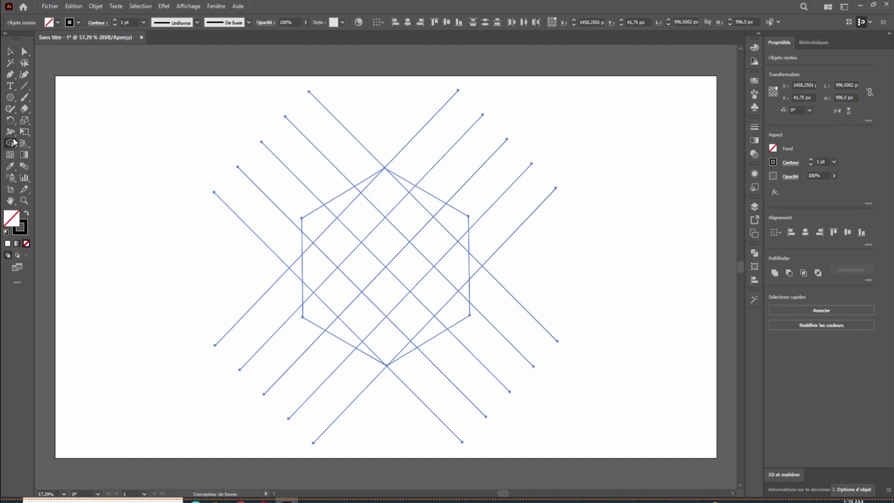
{"action": "left_click", "coordinate": [59, 22]}
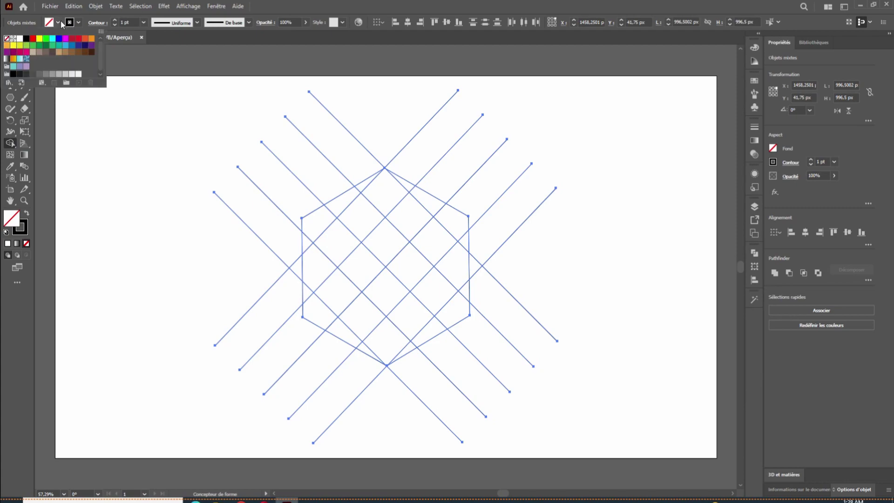
{"action": "left_click", "coordinate": [92, 39]}
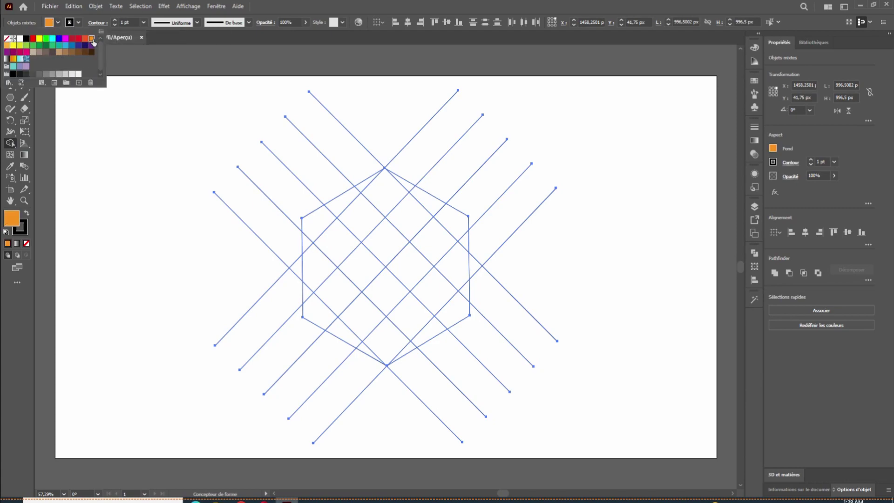
{"action": "left_click", "coordinate": [365, 185]}
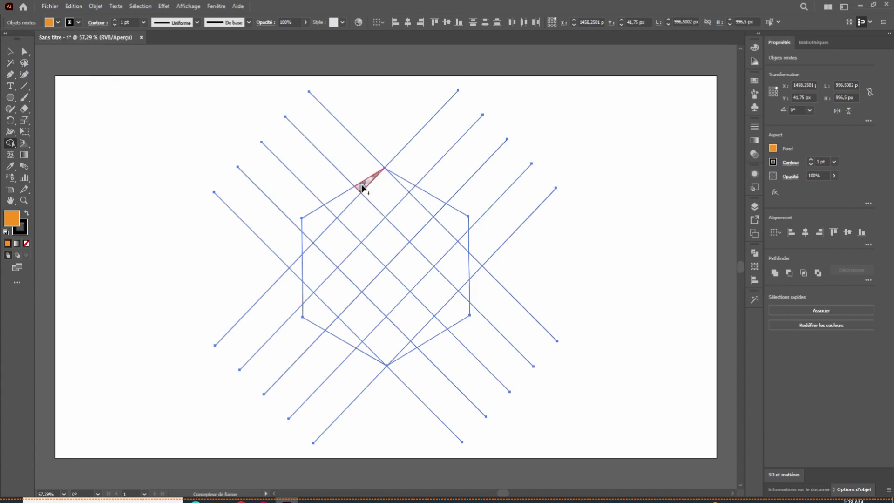
{"action": "mouse_move", "coordinate": [347, 202]}
{"action": "left_mouse_down"}
{"action": "mouse_move", "coordinate": [310, 242]}
{"action": "mouse_move", "coordinate": [326, 264]}
{"action": "left_mouse_up"}
{"action": "left_click_drag", "start_coordinate": [357, 299], "coordinate": [367, 305]}
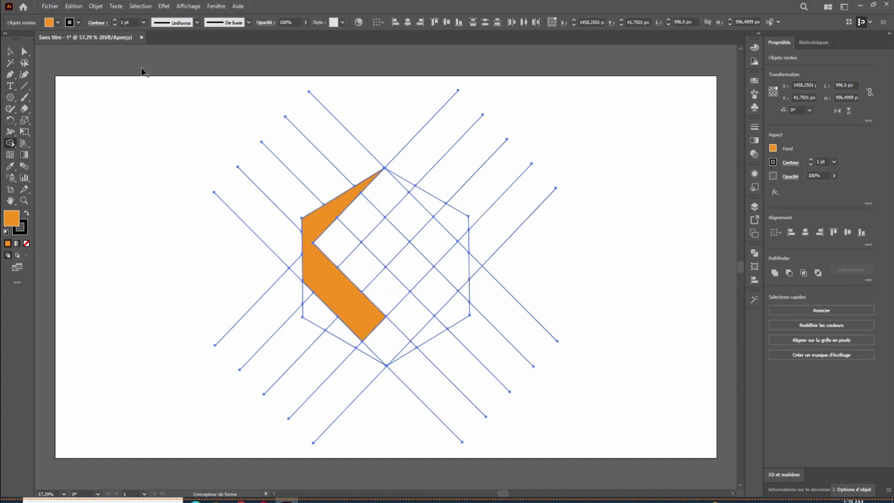
Build a dark red band with the Shape Builder along the hexagon's lower-left edge and up the diagonal beside the orange band
{"action": "left_click", "coordinate": [57, 22]}
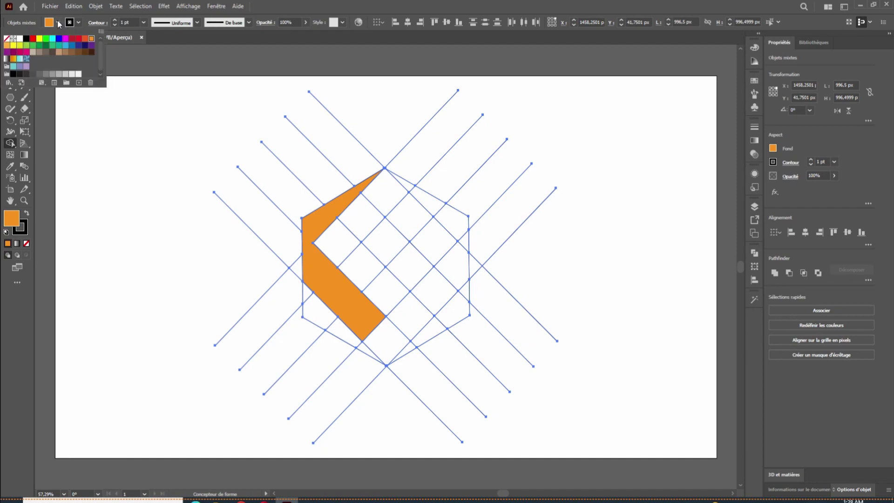
{"action": "left_click", "coordinate": [72, 40]}
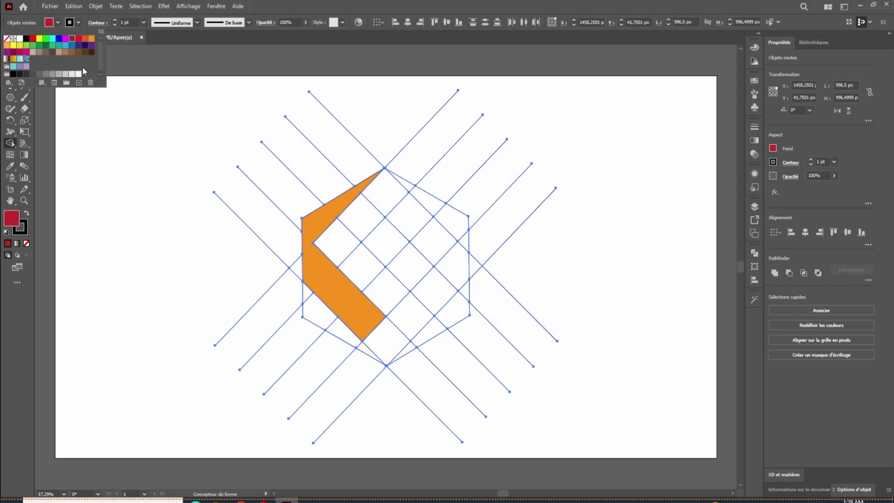
{"action": "left_click", "coordinate": [309, 296]}
{"action": "mouse_move", "coordinate": [334, 326]}
{"action": "left_mouse_down"}
{"action": "mouse_move", "coordinate": [361, 347]}
{"action": "mouse_move", "coordinate": [379, 343]}
{"action": "mouse_move", "coordinate": [435, 290]}
{"action": "left_mouse_up"}
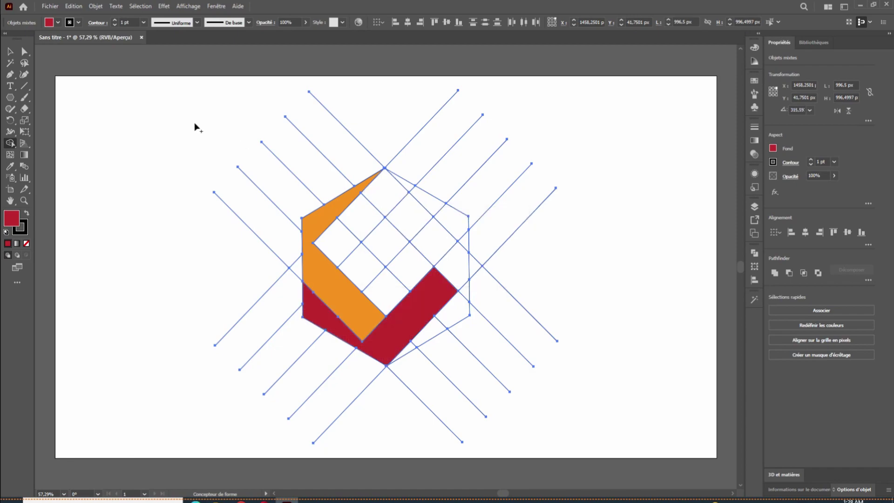
Build a green band with the Shape Builder from the hexagon's lower-right edge up the right side and along the inner diagonal
{"action": "left_click", "coordinate": [58, 23]}
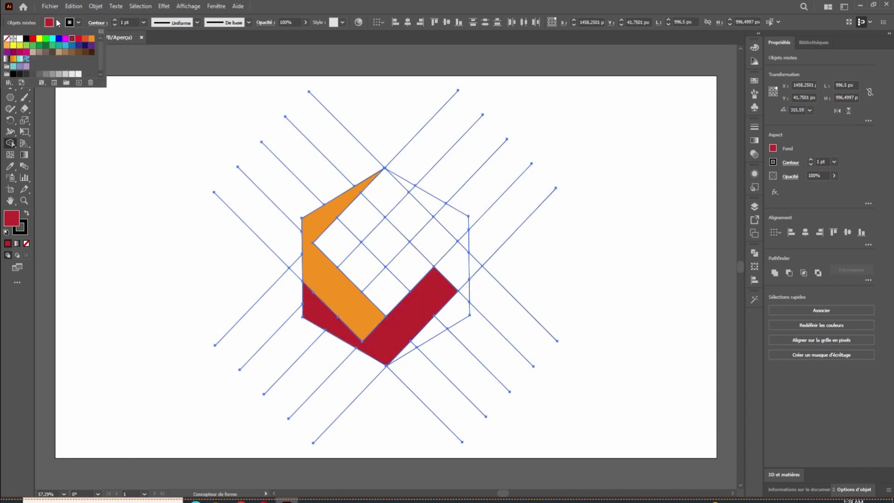
{"action": "left_click", "coordinate": [33, 45]}
{"action": "left_click", "coordinate": [406, 347]}
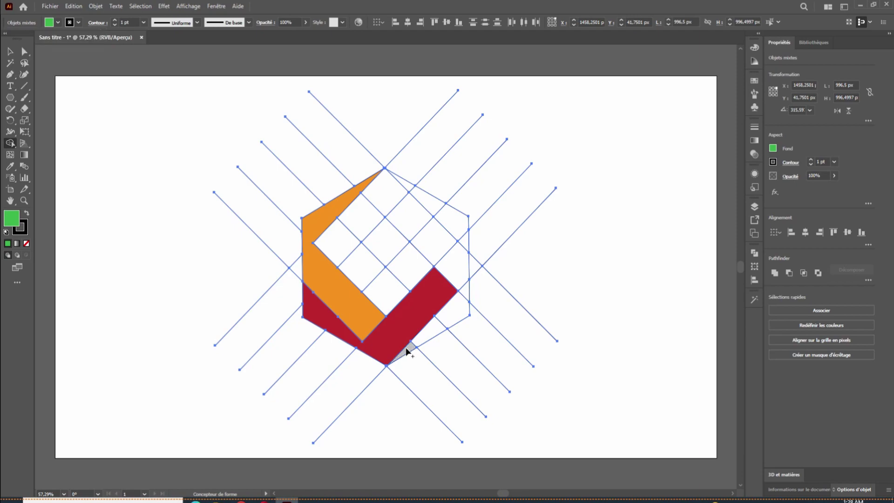
{"action": "mouse_move", "coordinate": [410, 347]}
{"action": "left_mouse_down"}
{"action": "mouse_move", "coordinate": [457, 311]}
{"action": "mouse_move", "coordinate": [463, 292]}
{"action": "mouse_move", "coordinate": [417, 223]}
{"action": "left_mouse_up"}
Build a blue band with the Shape Builder from the hexagon's upper-right edge over the top vertex and down beside the orange band
{"action": "left_click", "coordinate": [67, 23]}
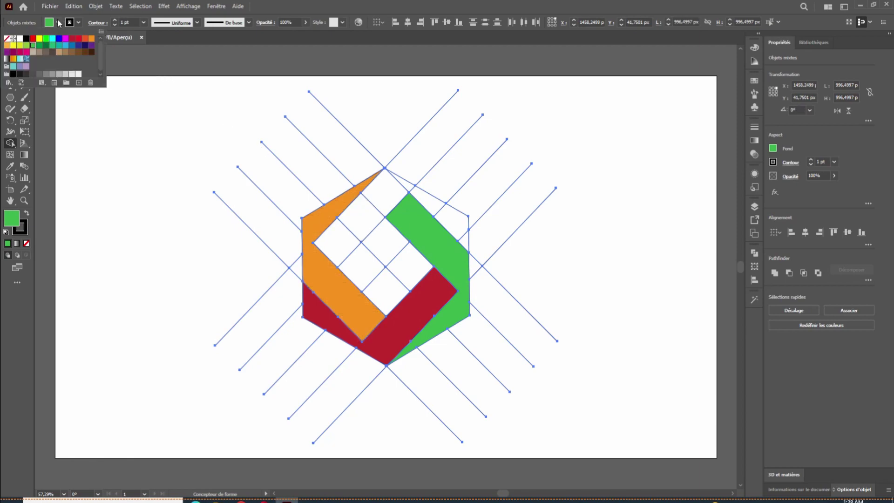
{"action": "left_click", "coordinate": [59, 39]}
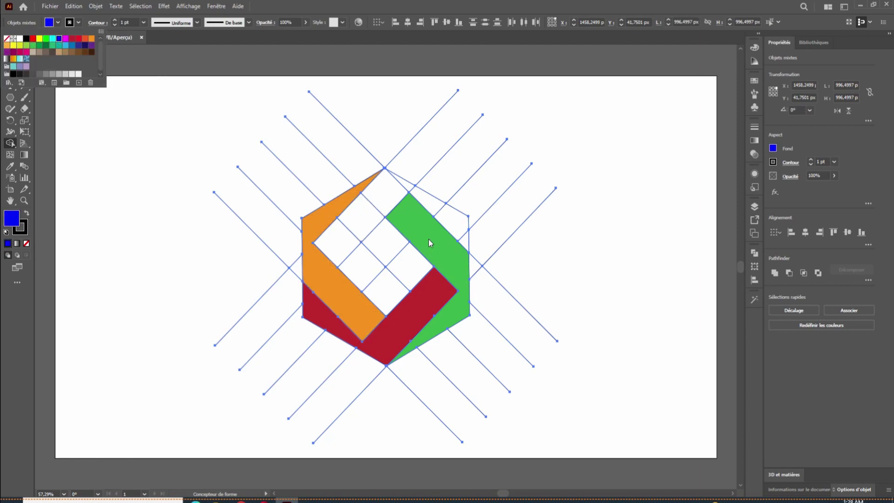
{"action": "left_click", "coordinate": [464, 240]}
{"action": "mouse_move", "coordinate": [464, 240]}
{"action": "left_mouse_down"}
{"action": "mouse_move", "coordinate": [413, 190]}
{"action": "mouse_move", "coordinate": [386, 196]}
{"action": "mouse_move", "coordinate": [348, 236]}
{"action": "left_mouse_up"}
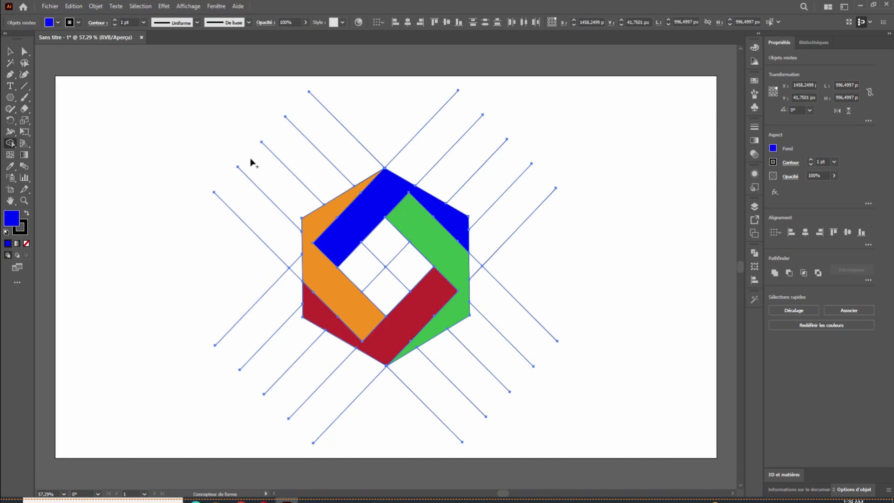
Select the orange, blue, green and dark red bands together and cut them out of the line grid
{"action": "left_click", "coordinate": [11, 52]}
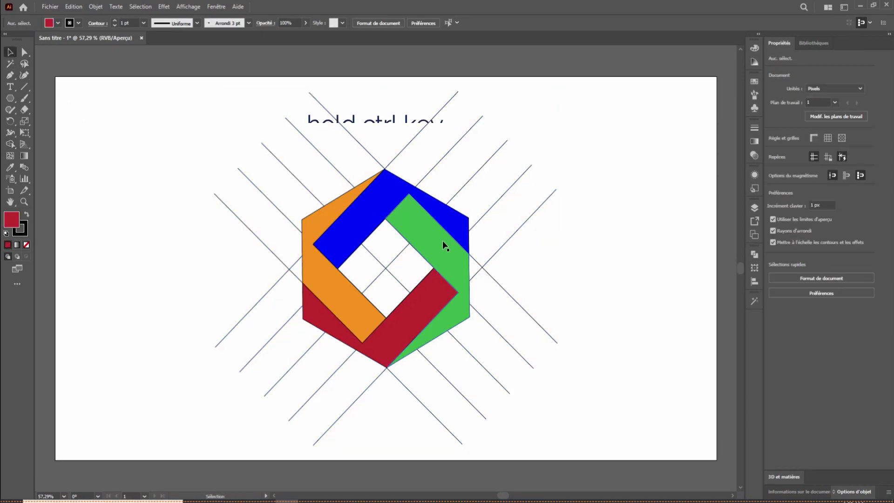
{"action": "left_click", "coordinate": [327, 226]}
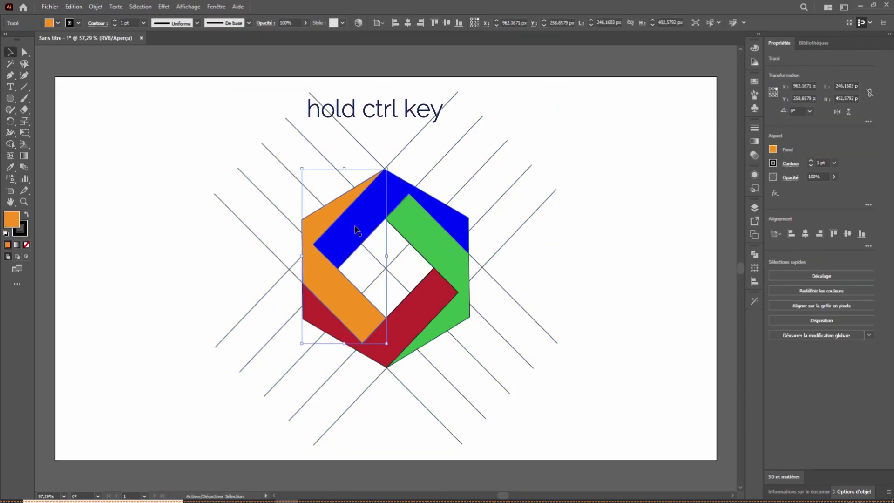
{"action": "left_click", "coordinate": [406, 202], "text": "shift"}
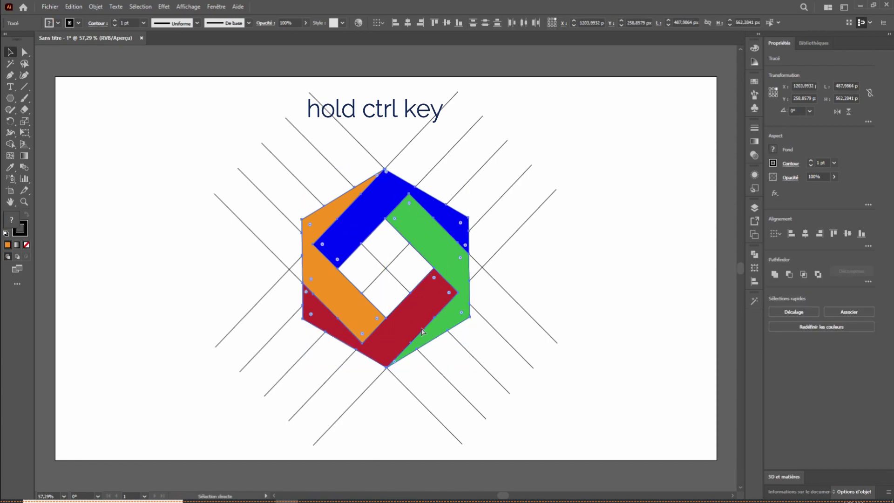
{"action": "left_click", "coordinate": [72, 7]}
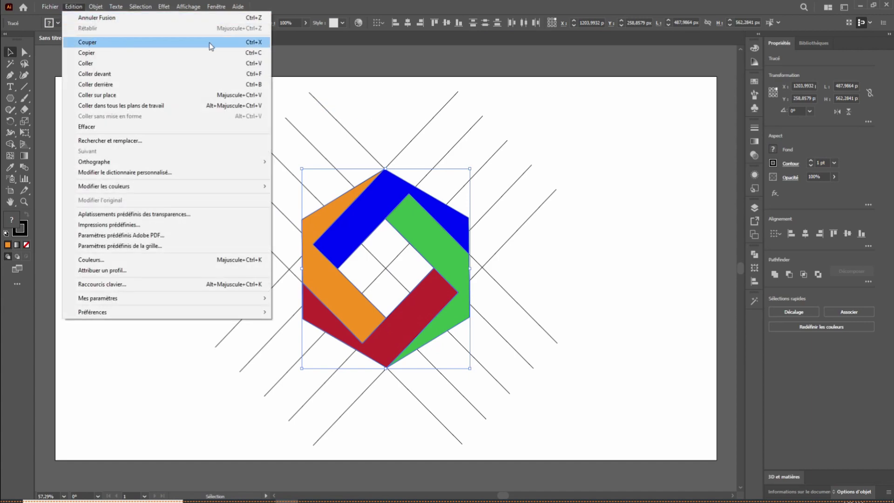
{"action": "left_click", "coordinate": [241, 46]}
Delete all the remaining grid lines and paste the four colored bands back onto the artboard
{"action": "left_click_drag", "start_coordinate": [587, 134], "coordinate": [181, 425]}
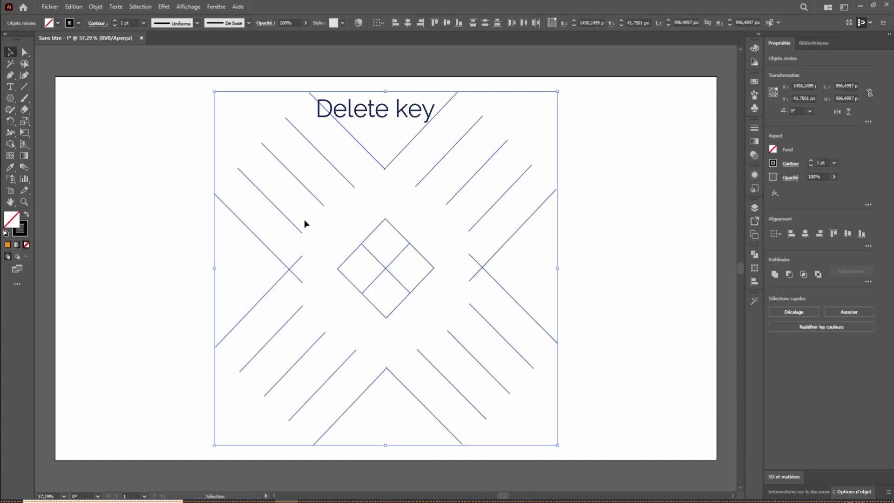
{"action": "key", "text": "Delete"}
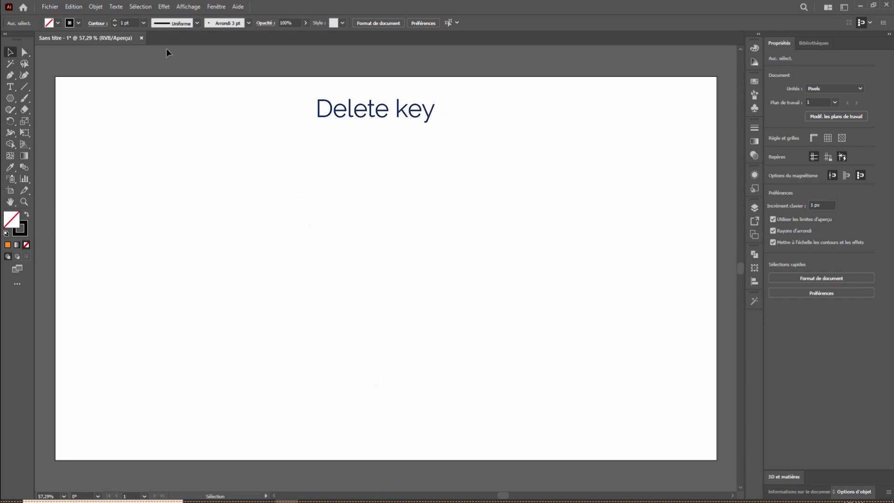
{"action": "left_click", "coordinate": [75, 7]}
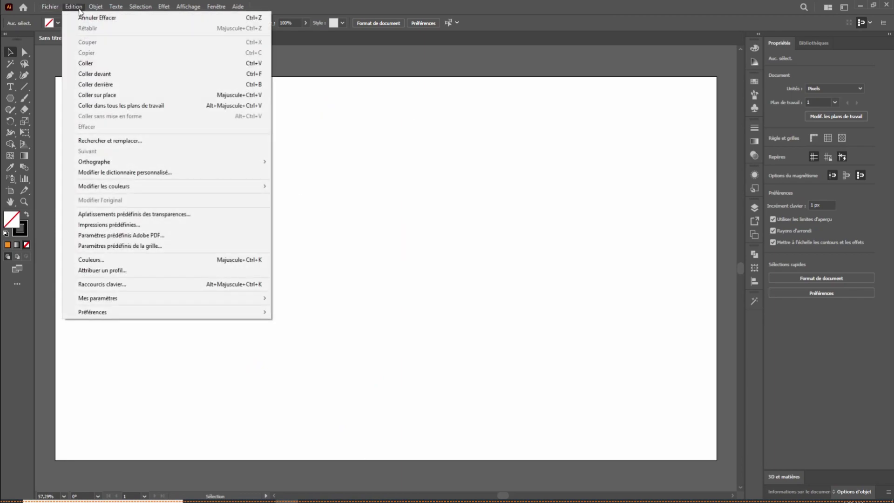
{"action": "left_click", "coordinate": [104, 62]}
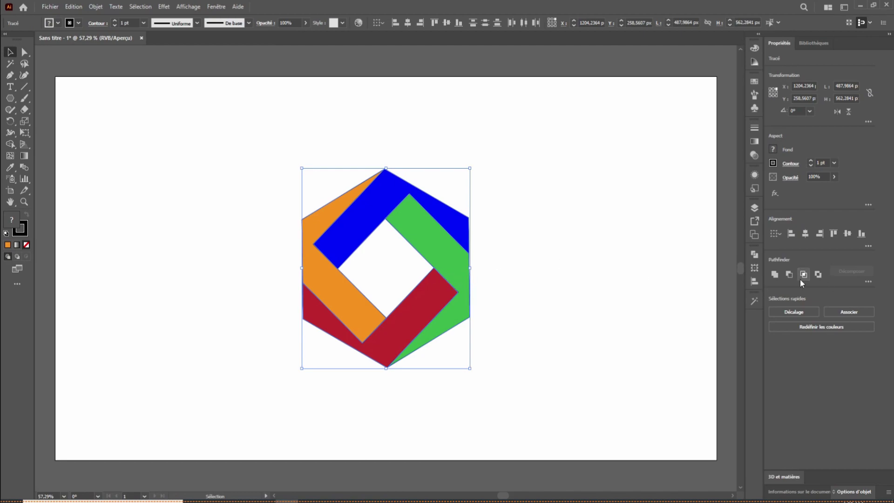
Round the outer corner at the inner end of all four bands together, to a radius of about 79 px
{"action": "left_click", "coordinate": [477, 238]}
{"action": "left_click", "coordinate": [25, 52]}
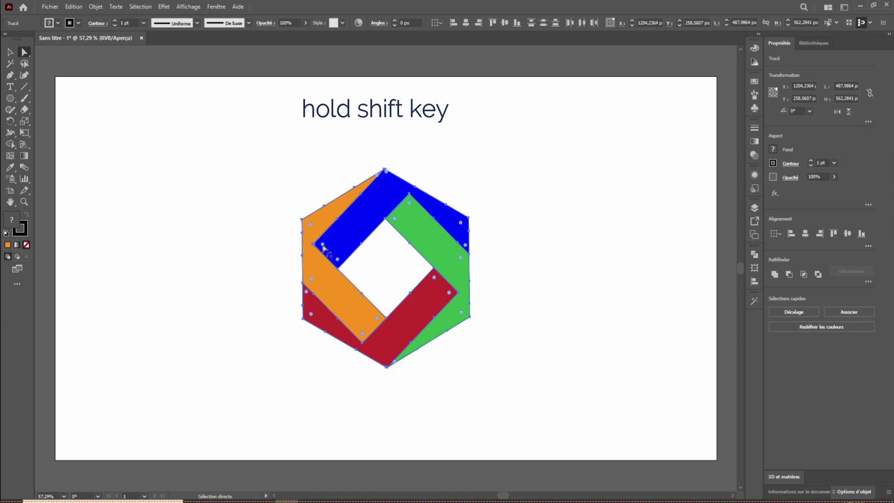
{"action": "left_click", "coordinate": [323, 244], "text": "shift"}
{"action": "left_click", "coordinate": [363, 335], "text": "shift"}
{"action": "left_click", "coordinate": [458, 292], "text": "shift"}
{"action": "left_click_drag", "start_coordinate": [410, 205], "coordinate": [412, 234]}
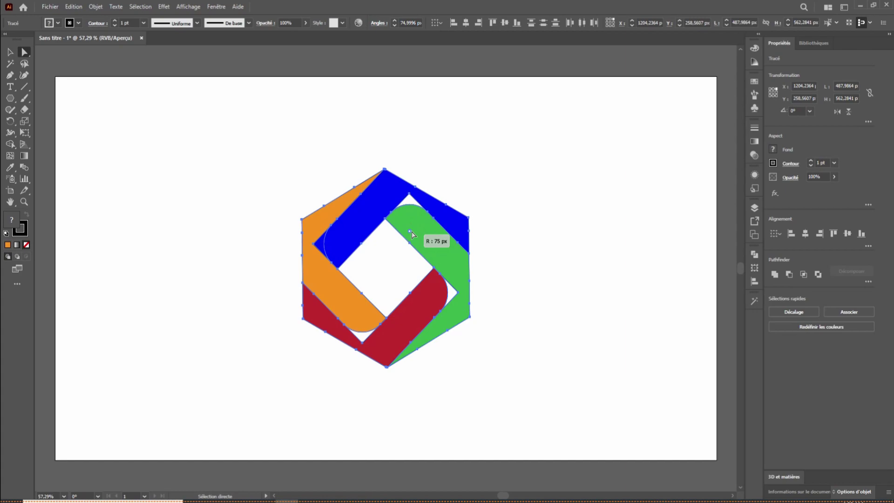
{"action": "left_click_drag", "start_coordinate": [412, 235], "coordinate": [412, 236]}
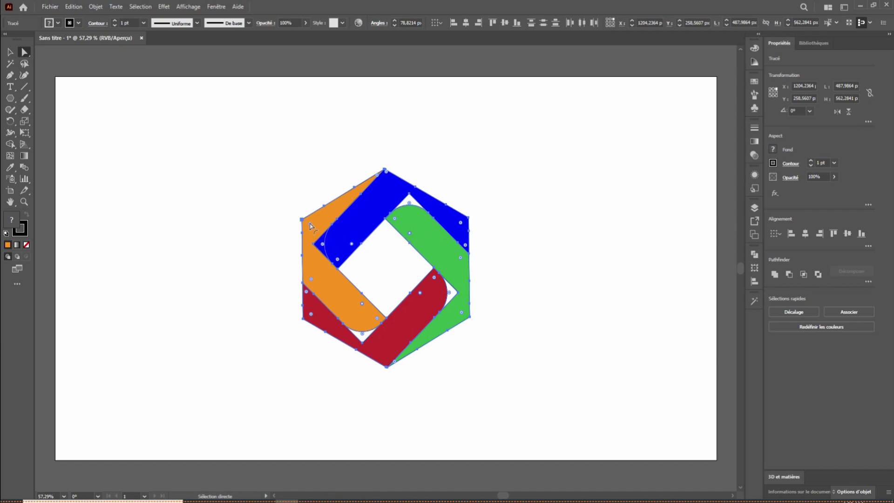
Reselect the logo and round the hexagon's four side corners together to a radius of about 38 px
{"action": "left_click", "coordinate": [288, 180]}
{"action": "key", "text": "v"}
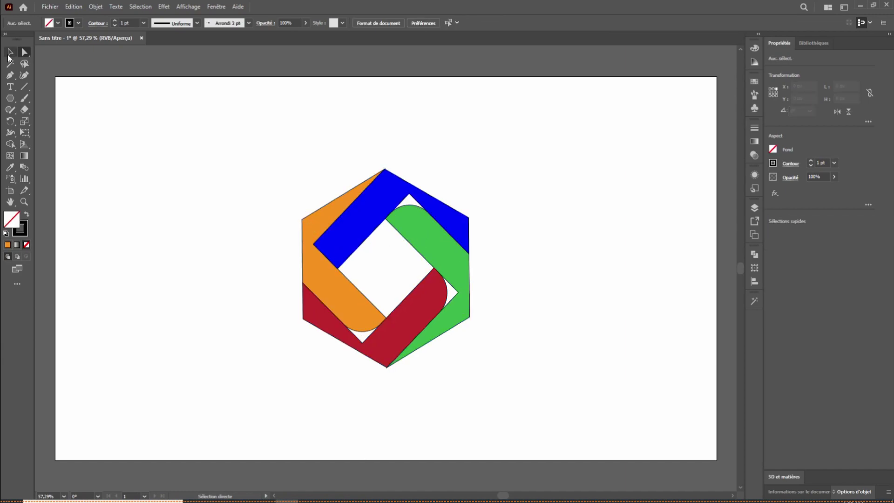
{"action": "left_click_drag", "start_coordinate": [523, 155], "coordinate": [241, 401]}
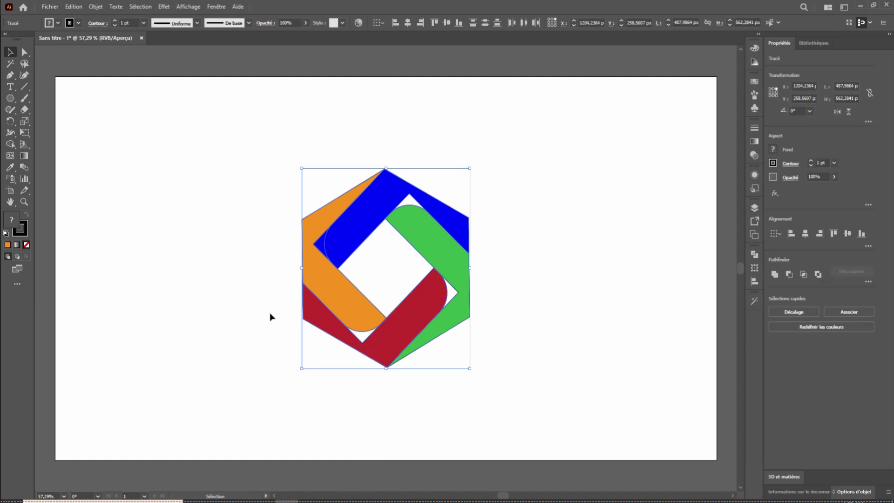
{"action": "left_click", "coordinate": [25, 53]}
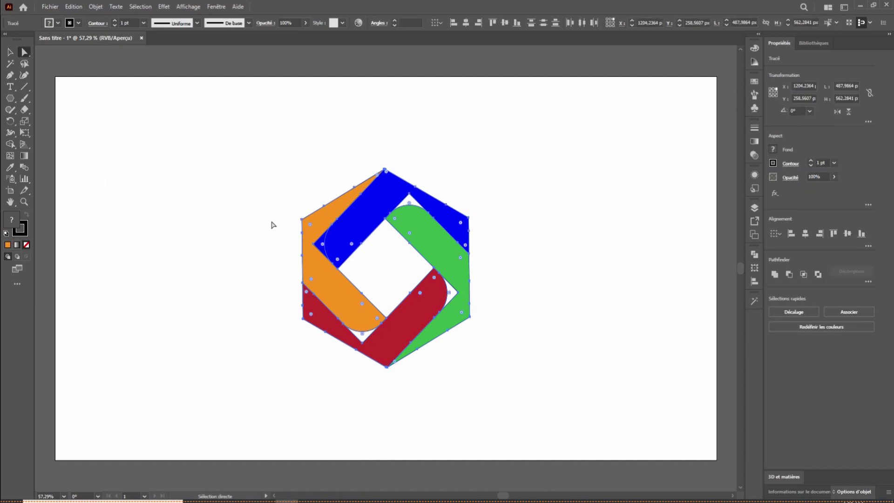
{"action": "left_click", "coordinate": [314, 236]}
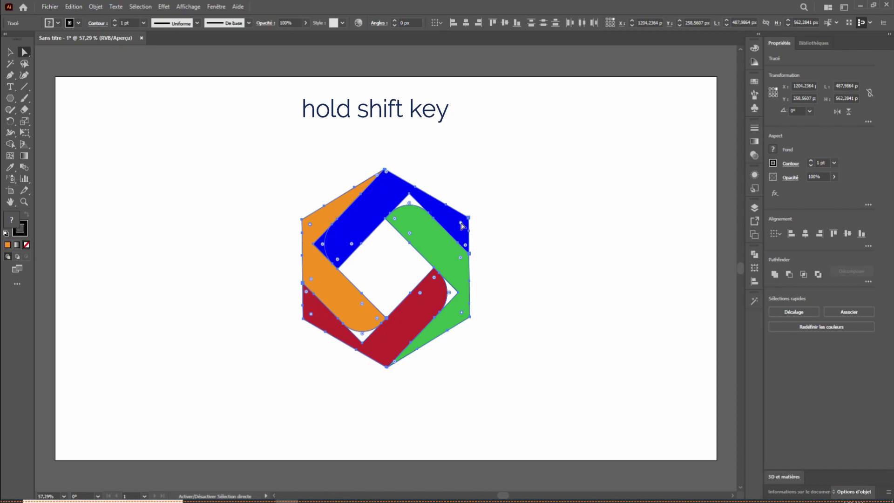
{"action": "left_click_drag", "start_coordinate": [460, 226], "coordinate": [457, 232]}
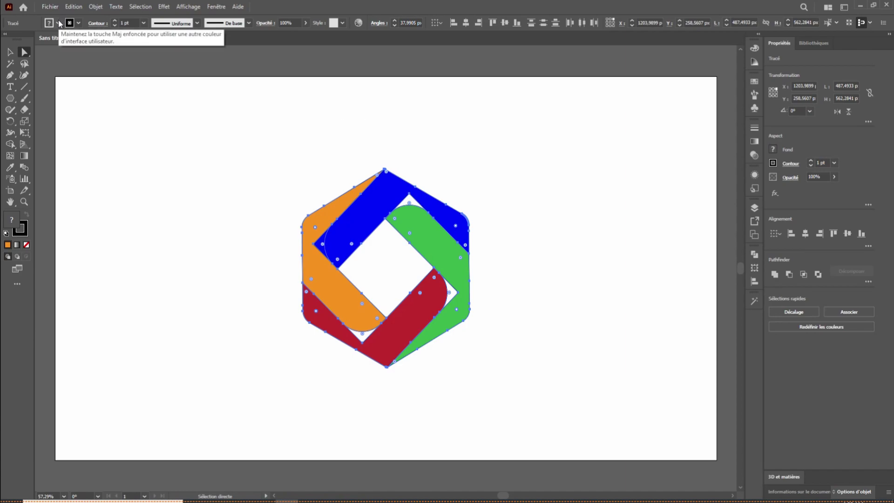
Use the Shape Builder with no fill to merge the gaps beside the rounded band ends into the neighboring bands
{"action": "left_click", "coordinate": [10, 53]}
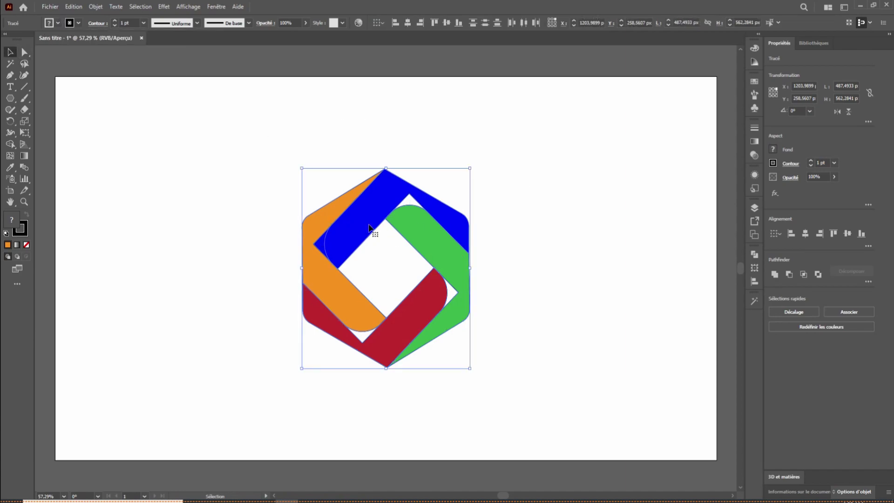
{"action": "left_click", "coordinate": [11, 144]}
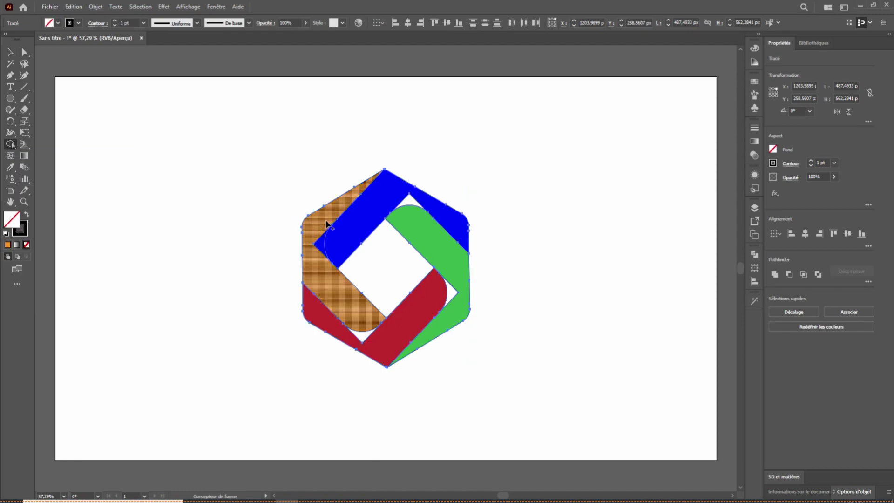
{"action": "left_click_drag", "start_coordinate": [326, 224], "coordinate": [322, 253]}
{"action": "left_click_drag", "start_coordinate": [347, 333], "coordinate": [367, 335]}
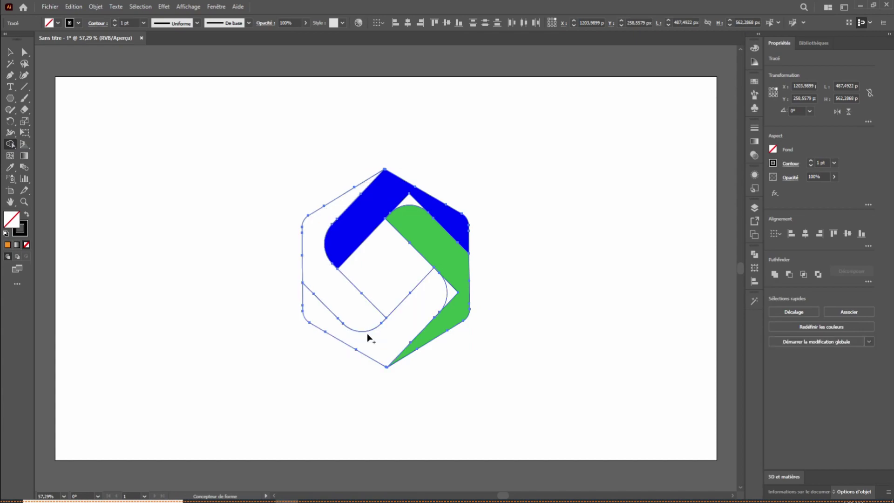
{"action": "left_click", "coordinate": [451, 292]}
{"action": "left_click", "coordinate": [405, 200]}
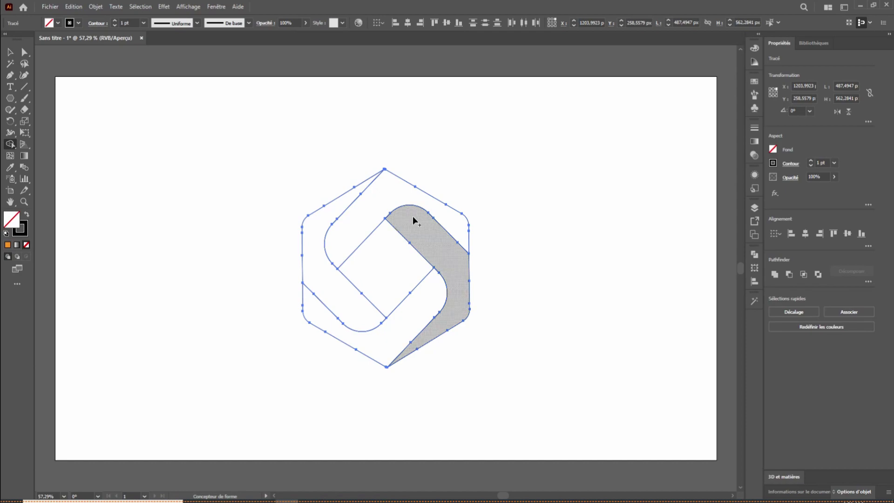
Select all the logo's bands and fill them with the linear white-to-black gradient
{"action": "left_click", "coordinate": [6, 54]}
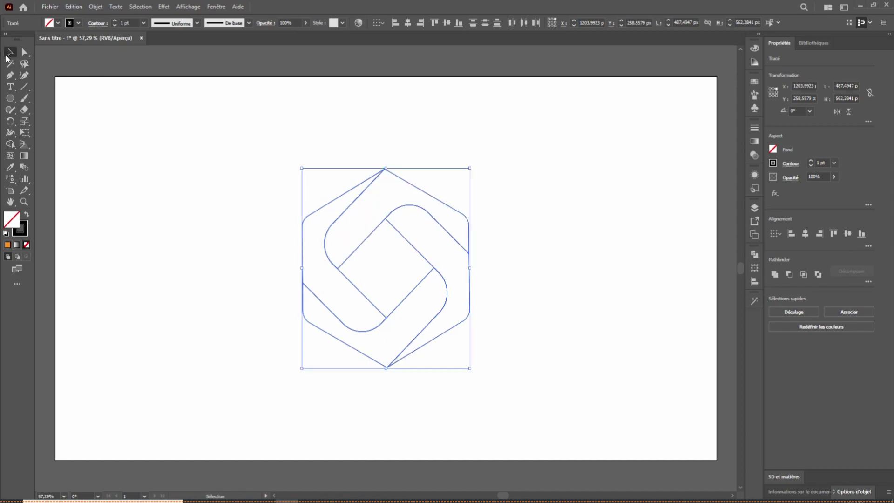
{"action": "left_click_drag", "start_coordinate": [535, 134], "coordinate": [190, 394]}
{"action": "left_click", "coordinate": [754, 141]}
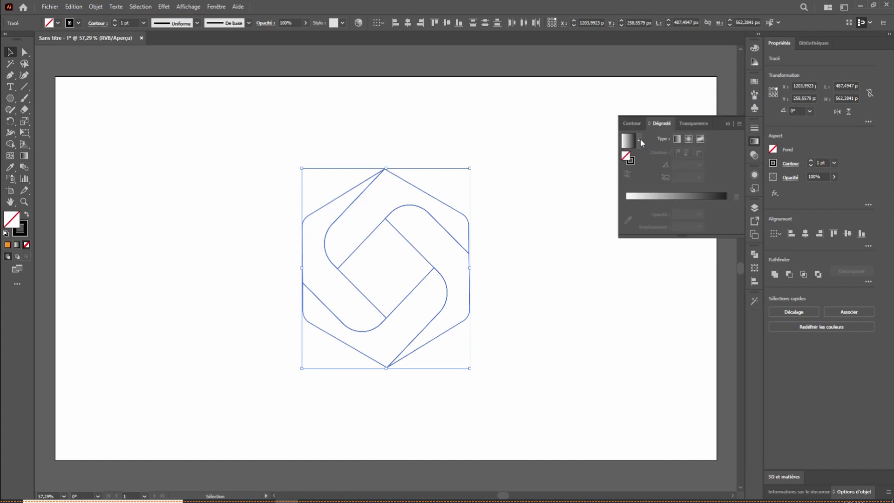
{"action": "left_click", "coordinate": [640, 140]}
{"action": "left_click", "coordinate": [565, 162]}
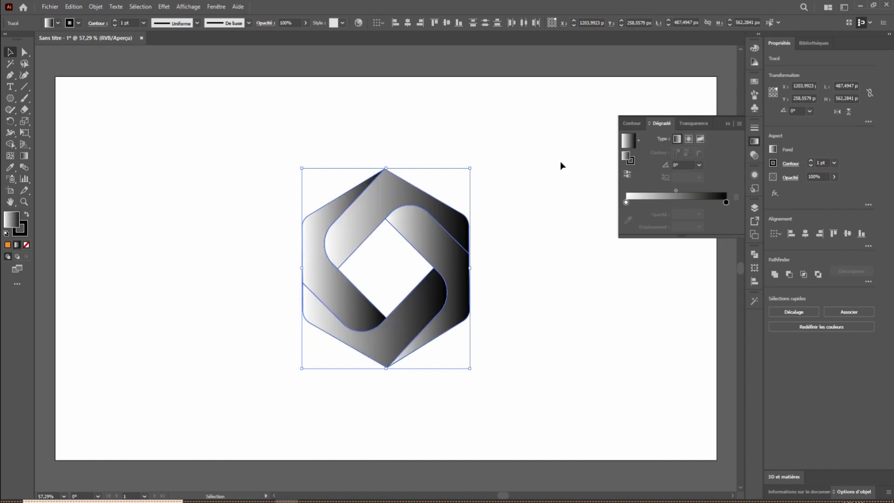
Change the gradient's white starting color stop to black (000000)
{"action": "left_click", "coordinate": [626, 203]}
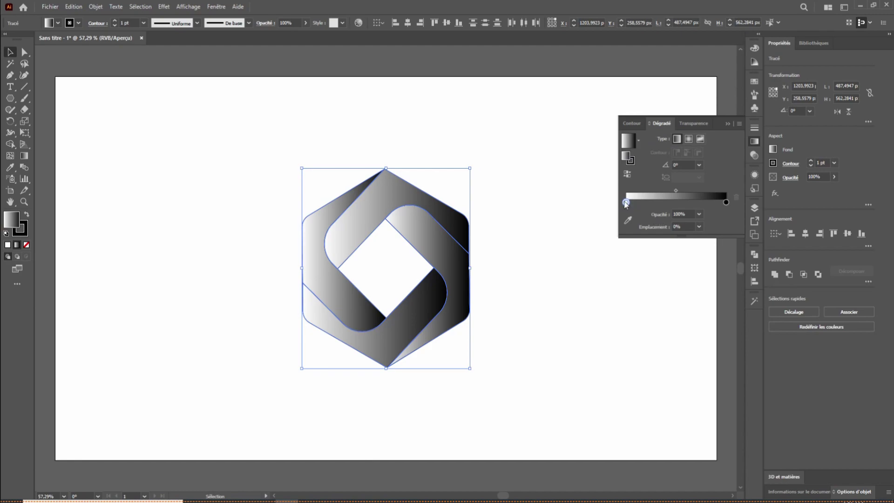
{"action": "double_click", "coordinate": [626, 202]}
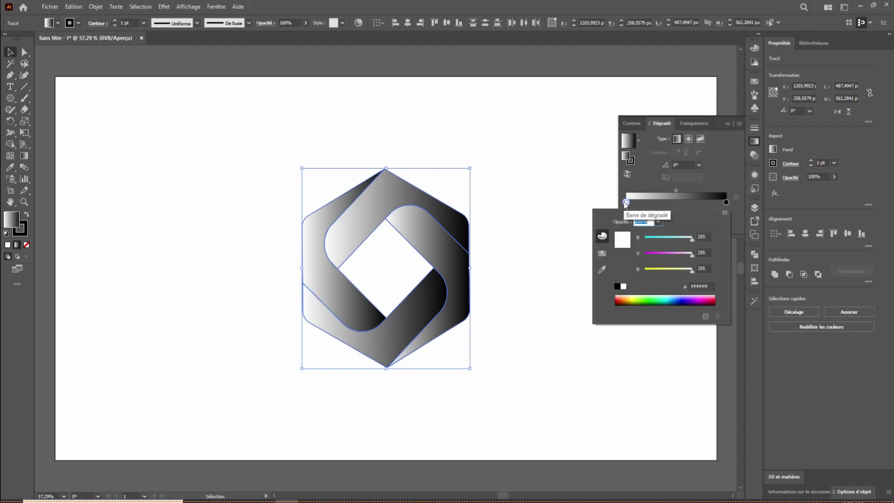
{"action": "left_click", "coordinate": [617, 288]}
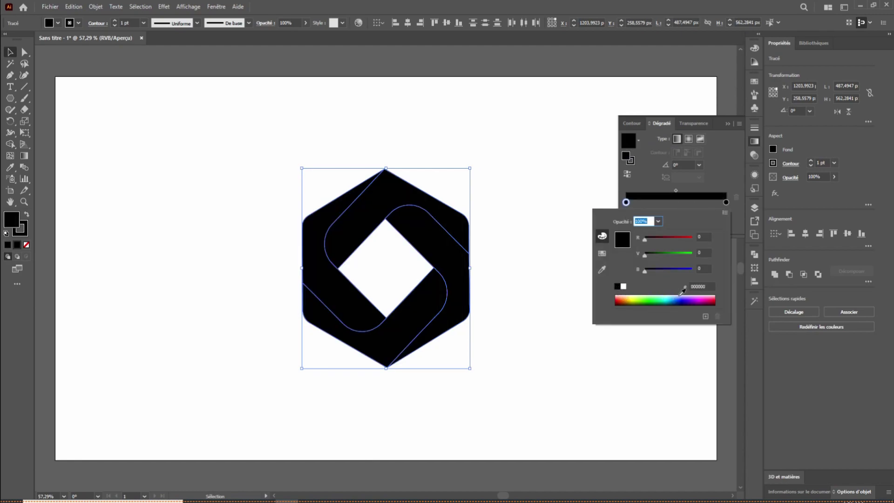
{"action": "key", "text": "Escape"}
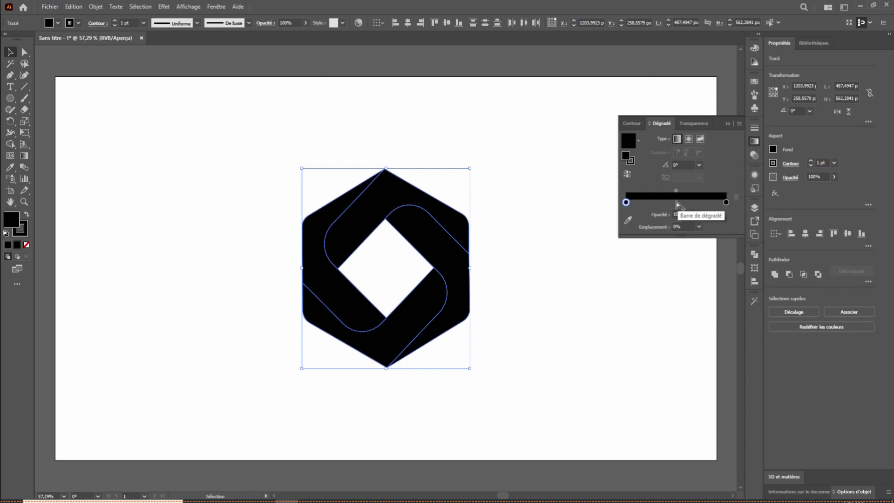
Add a color stop near the middle of the gradient, at about 49%, and color it dark magenta
{"action": "left_click", "coordinate": [676, 203]}
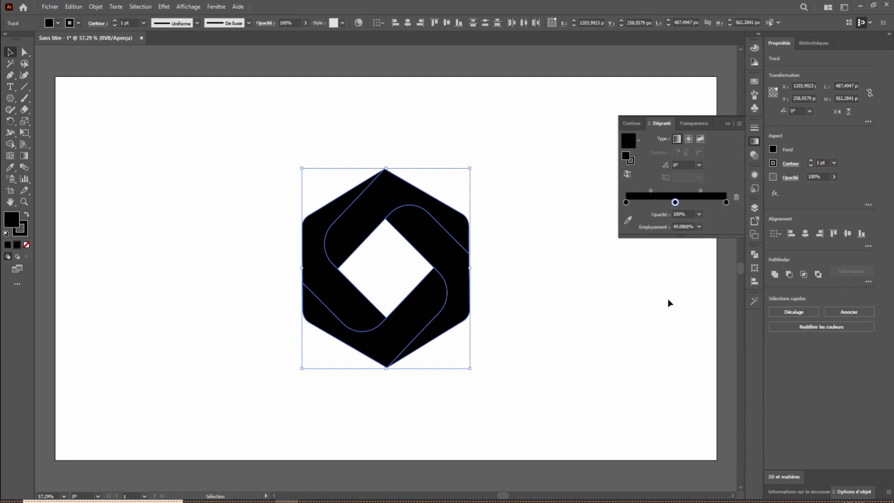
{"action": "double_click", "coordinate": [675, 203]}
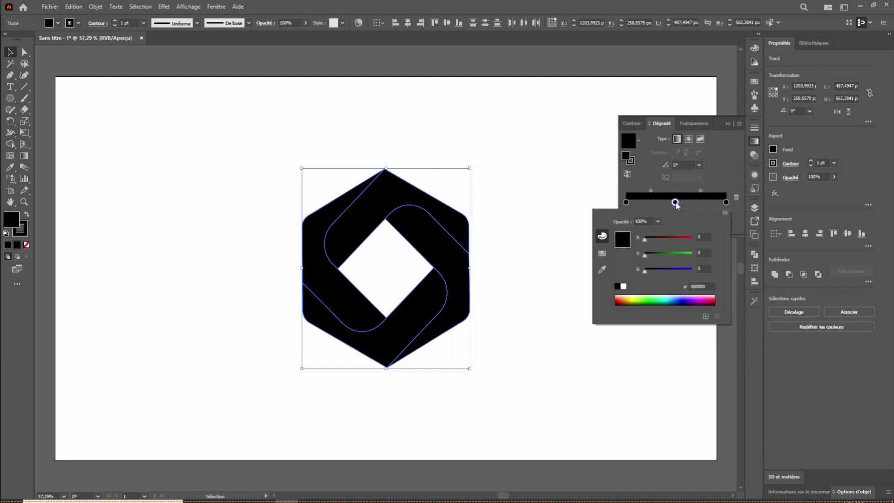
{"action": "left_click", "coordinate": [710, 298]}
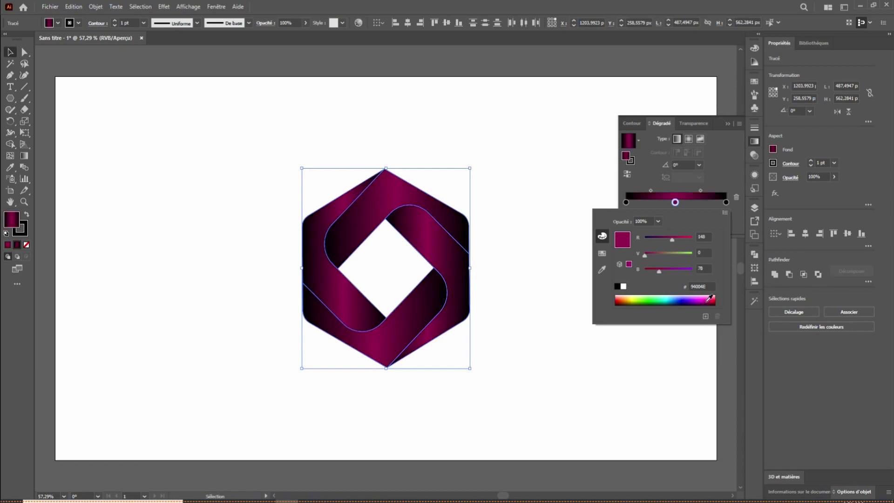
Change the gradient's middle color stop to bright magenta (FF157D) and close the gradient settings
{"action": "left_click", "coordinate": [712, 296]}
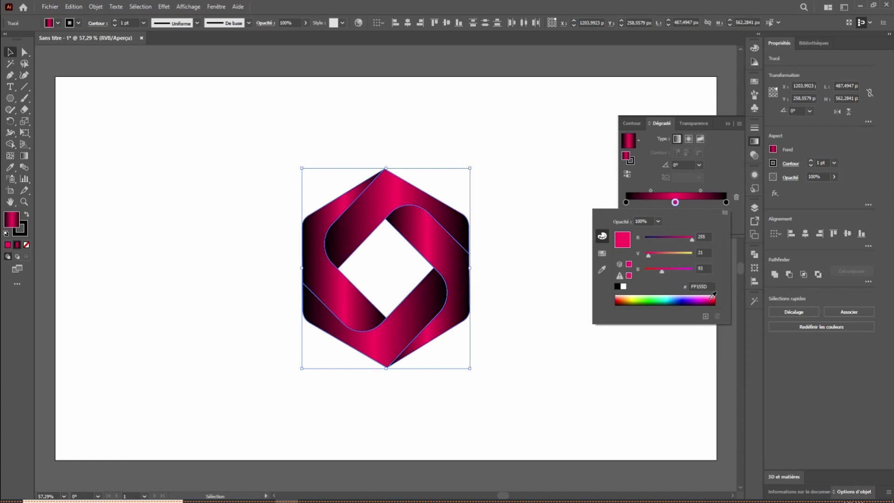
{"action": "left_click", "coordinate": [715, 295]}
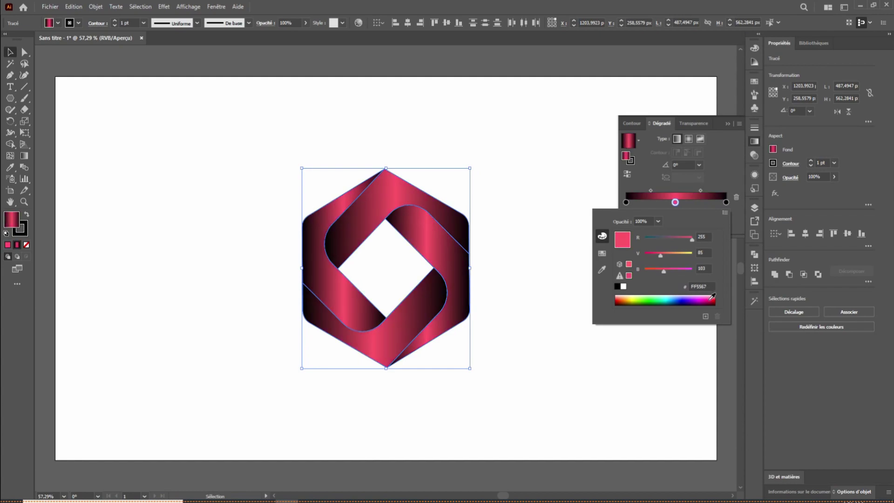
{"action": "left_click", "coordinate": [712, 297]}
{"action": "left_click", "coordinate": [711, 296]}
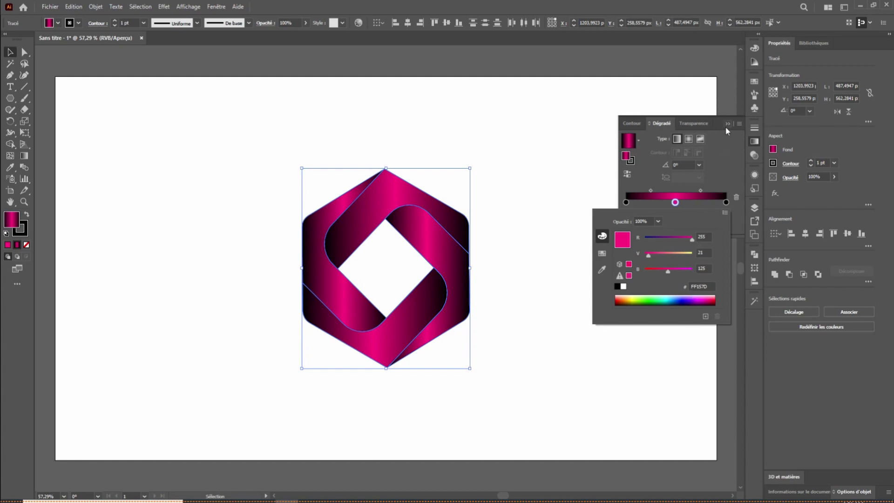
{"action": "key", "text": "Escape"}
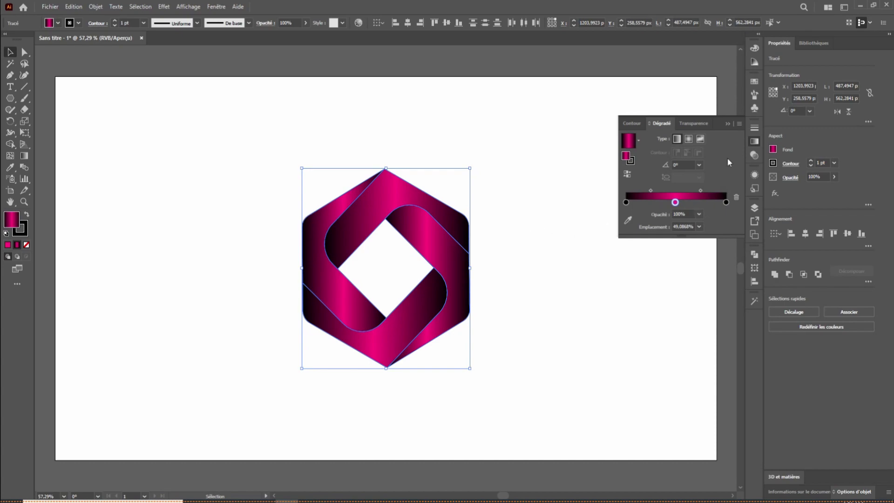
{"action": "left_click", "coordinate": [729, 123]}
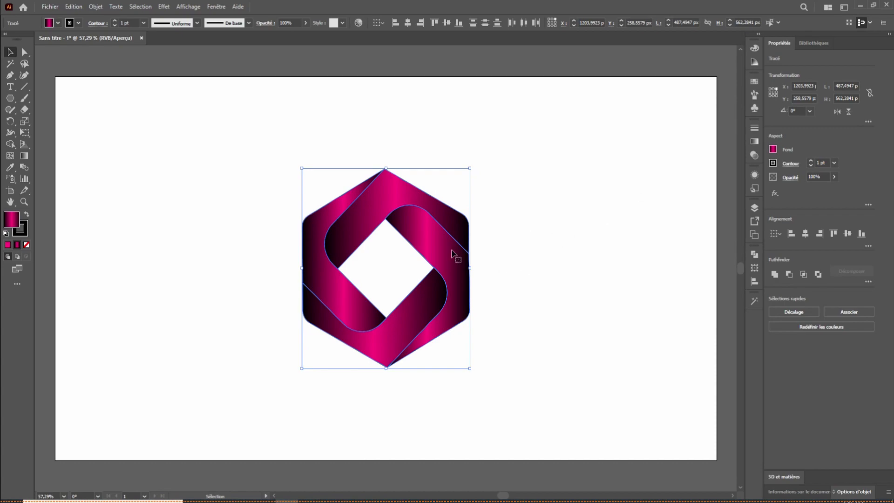
Select only the logo's upper band and redraw its gradient diagonally from beyond the upper-right corner to the lower-left rounded end
{"action": "left_click", "coordinate": [522, 197]}
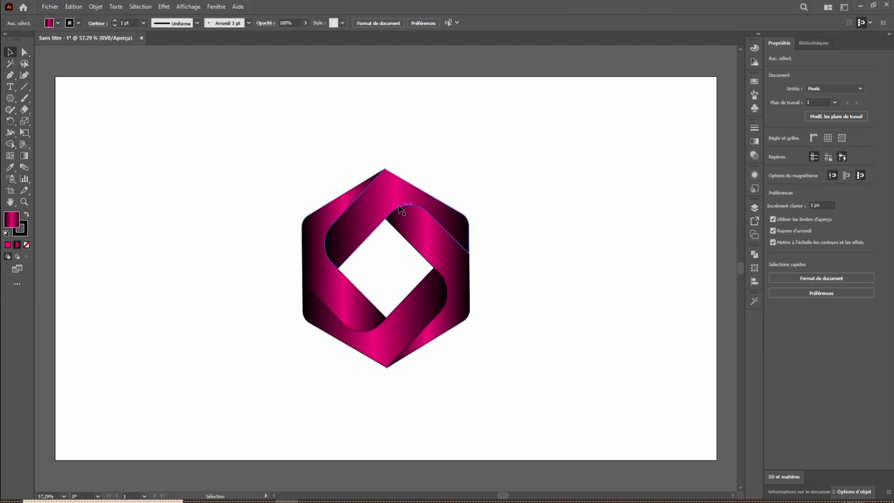
{"action": "left_click", "coordinate": [371, 215]}
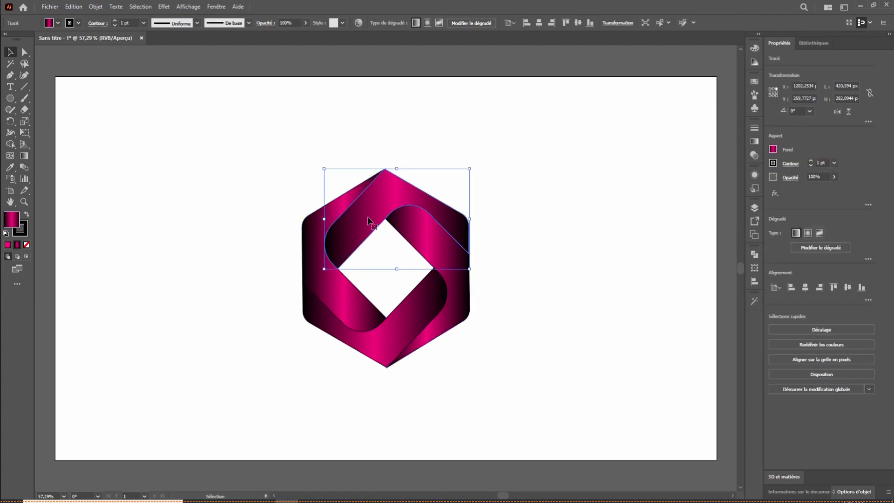
{"action": "left_click", "coordinate": [24, 156]}
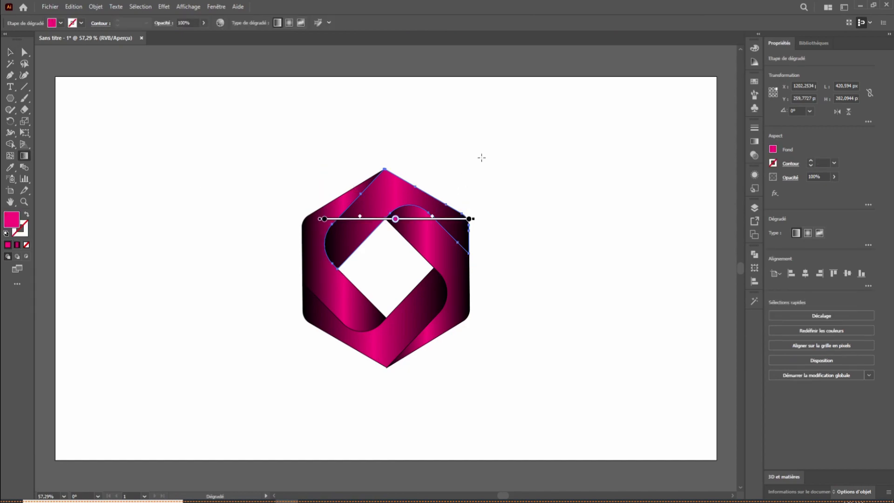
{"action": "mouse_move", "coordinate": [475, 143]}
{"action": "left_mouse_down"}
{"action": "mouse_move", "coordinate": [345, 231]}
{"action": "mouse_move", "coordinate": [331, 261]}
{"action": "mouse_move", "coordinate": [343, 247]}
{"action": "mouse_move", "coordinate": [335, 260]}
{"action": "mouse_move", "coordinate": [349, 276]}
{"action": "left_mouse_up"}
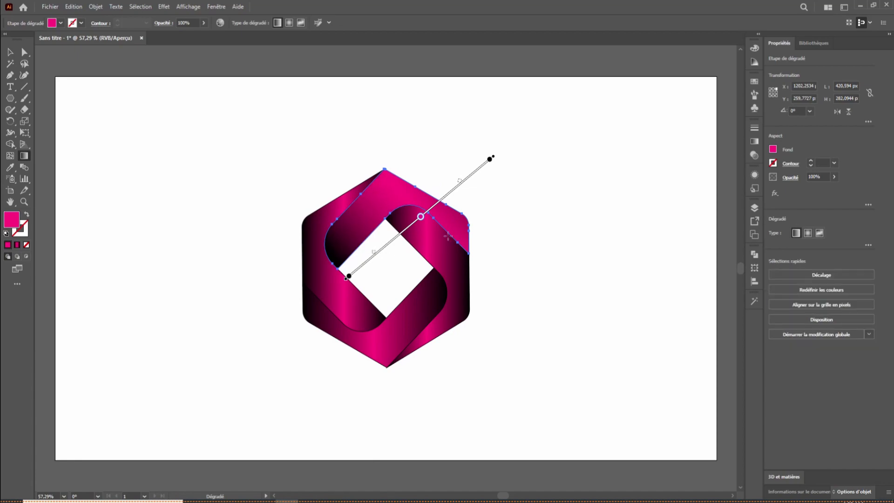
Try to copy the upper band's gradient onto the left, lower and right bands with the Eyedropper
{"action": "left_click", "coordinate": [10, 52]}
{"action": "left_click", "coordinate": [318, 253]}
{"action": "left_click", "coordinate": [10, 167]}
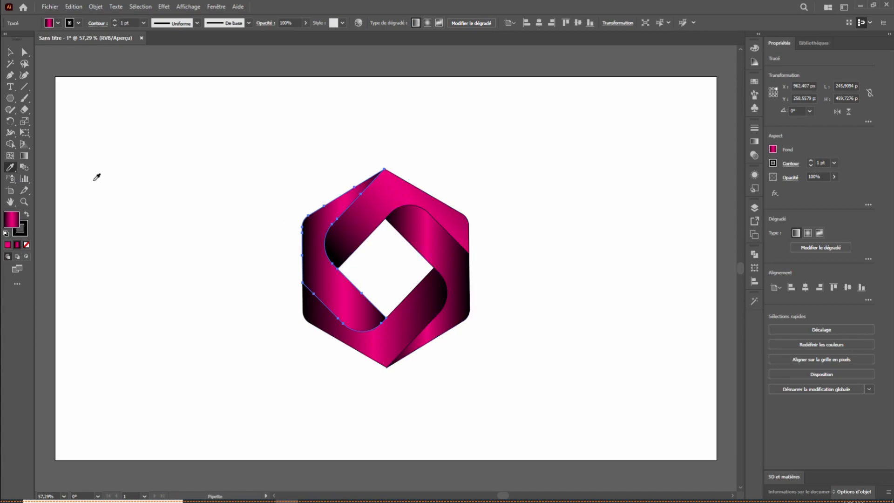
{"action": "left_click", "coordinate": [10, 53]}
{"action": "left_click", "coordinate": [393, 343]}
{"action": "left_click", "coordinate": [10, 167]}
{"action": "left_click", "coordinate": [397, 197]}
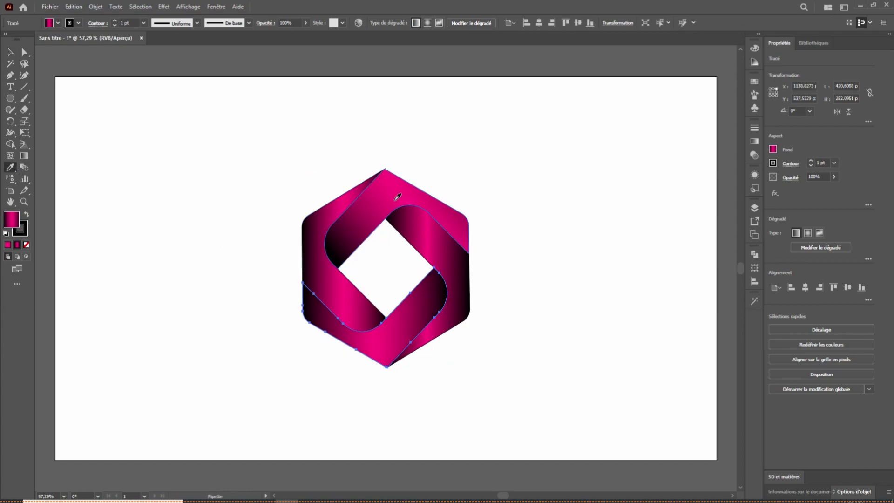
{"action": "left_click", "coordinate": [10, 51]}
{"action": "left_click", "coordinate": [455, 255]}
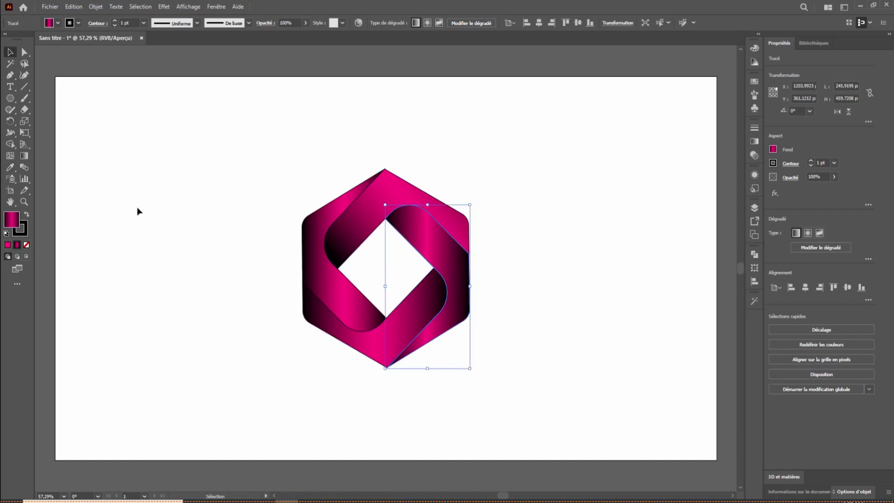
{"action": "left_click", "coordinate": [10, 168]}
{"action": "left_click", "coordinate": [401, 187]}
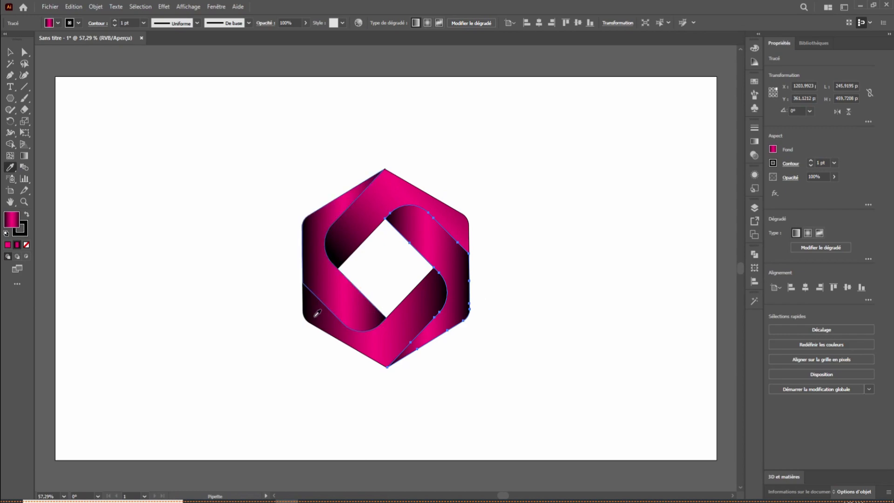
Redraw the right band's gradient diagonally with the Gradient tool, from beyond the lower-right corner toward its dark upper-left rounded end
{"action": "left_click", "coordinate": [10, 51]}
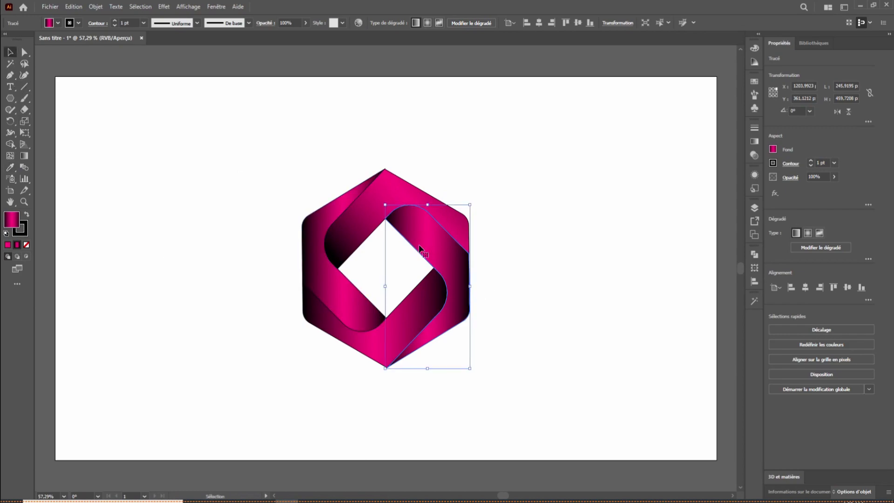
{"action": "left_click", "coordinate": [24, 155]}
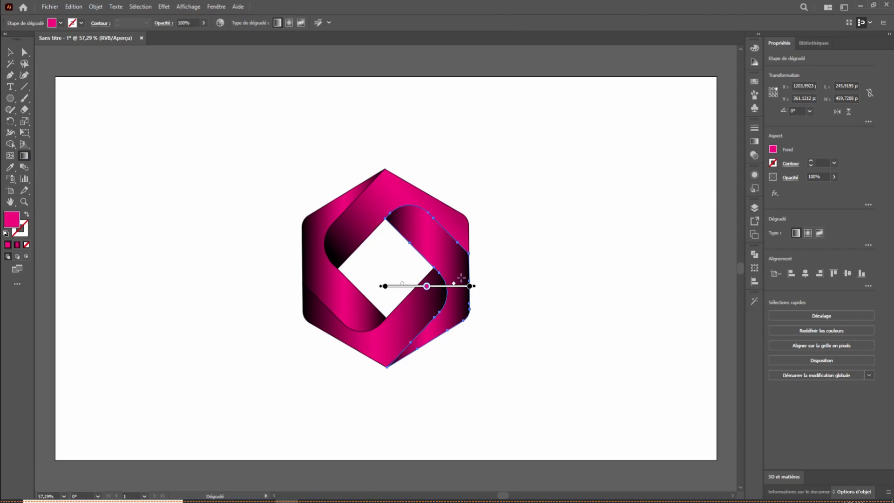
{"action": "mouse_move", "coordinate": [507, 336]}
{"action": "left_mouse_down"}
{"action": "mouse_move", "coordinate": [438, 253]}
{"action": "mouse_move", "coordinate": [398, 187]}
{"action": "mouse_move", "coordinate": [408, 208]}
{"action": "left_mouse_up"}
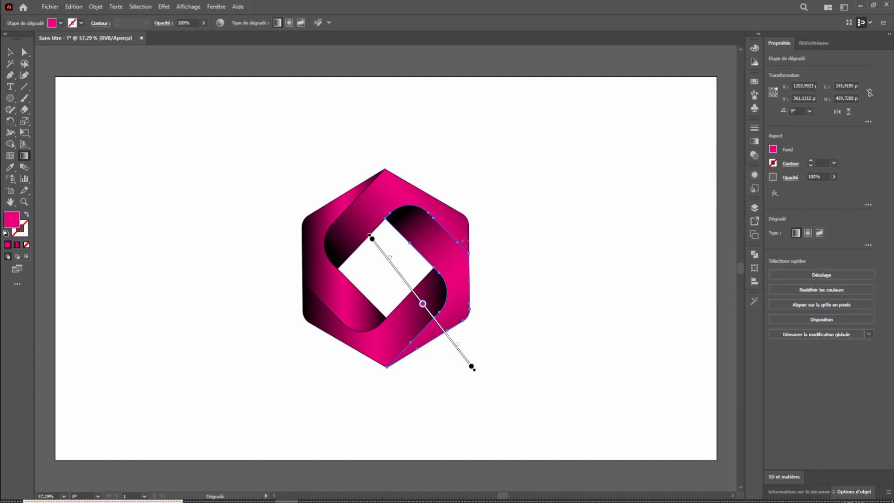
Redraw the lower band's gradient diagonally from beyond the lower-left corner, with the black end at its right rounded end
{"action": "left_click", "coordinate": [10, 51]}
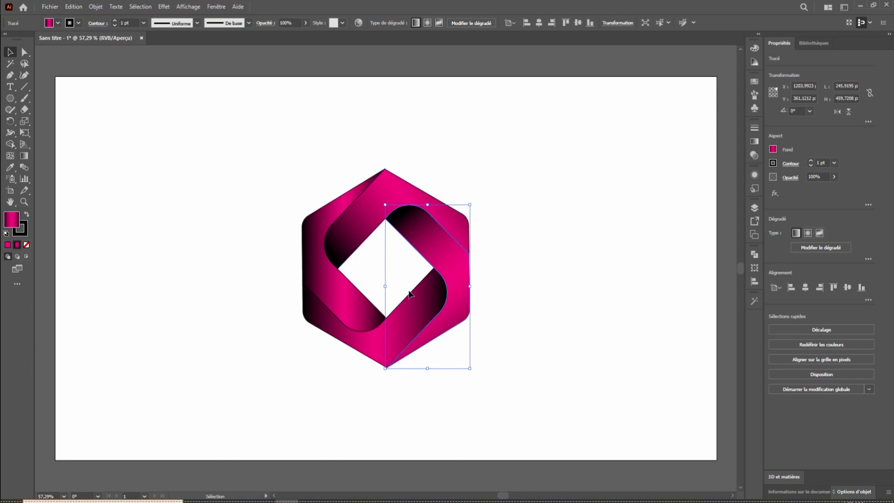
{"action": "left_click", "coordinate": [408, 323]}
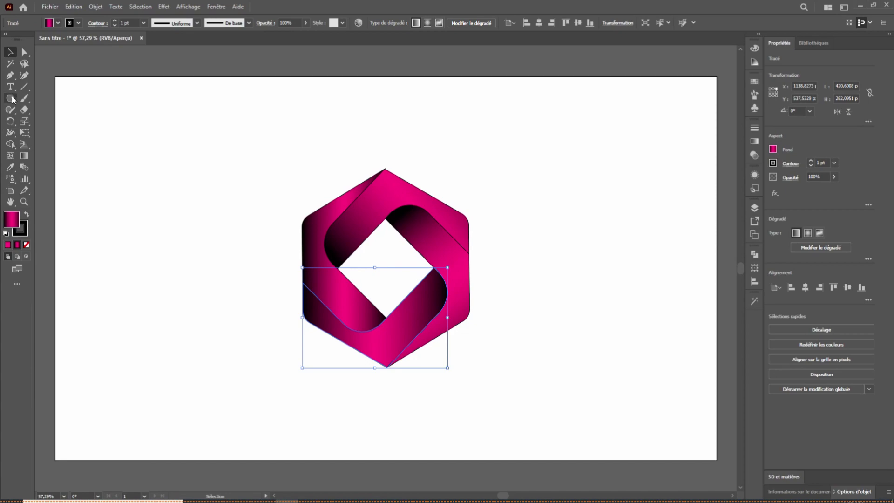
{"action": "left_click_drag", "start_coordinate": [283, 396], "coordinate": [358, 354]}
{"action": "left_click", "coordinate": [25, 156]}
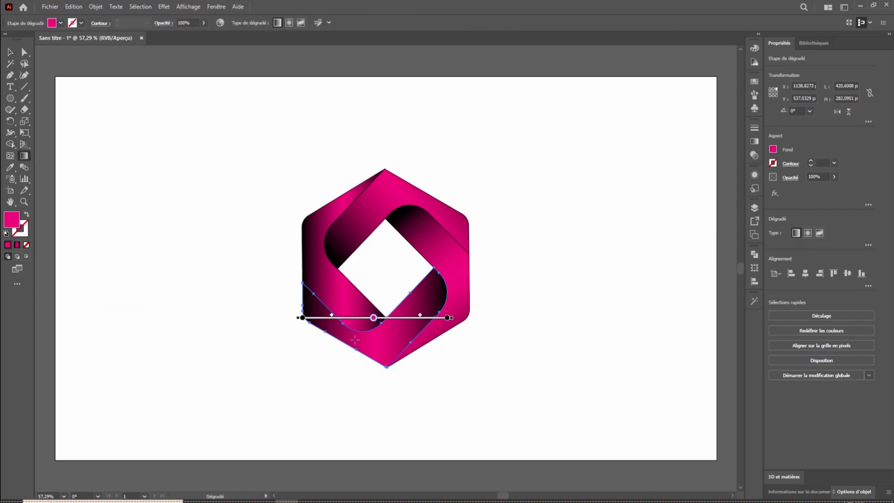
{"action": "mouse_move", "coordinate": [283, 377]}
{"action": "left_mouse_down"}
{"action": "mouse_move", "coordinate": [355, 351]}
{"action": "mouse_move", "coordinate": [450, 298]}
{"action": "left_mouse_up"}
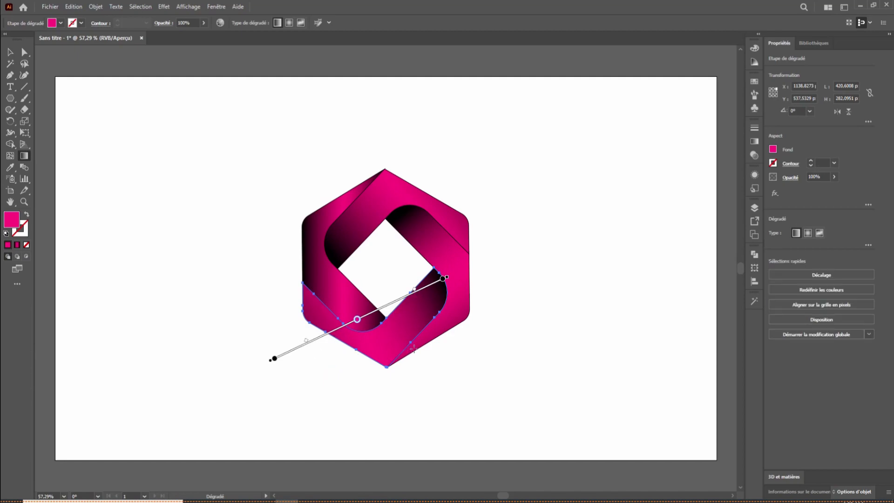
Redraw the left band's gradient diagonally from beyond the upper-left corner to the lower rounded end, and shift it toward the logo's center
{"action": "left_click", "coordinate": [13, 53]}
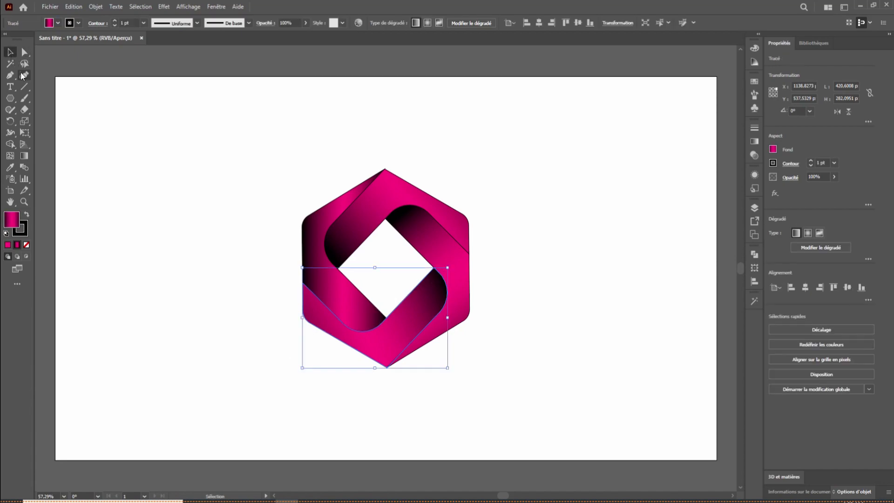
{"action": "left_click", "coordinate": [334, 298]}
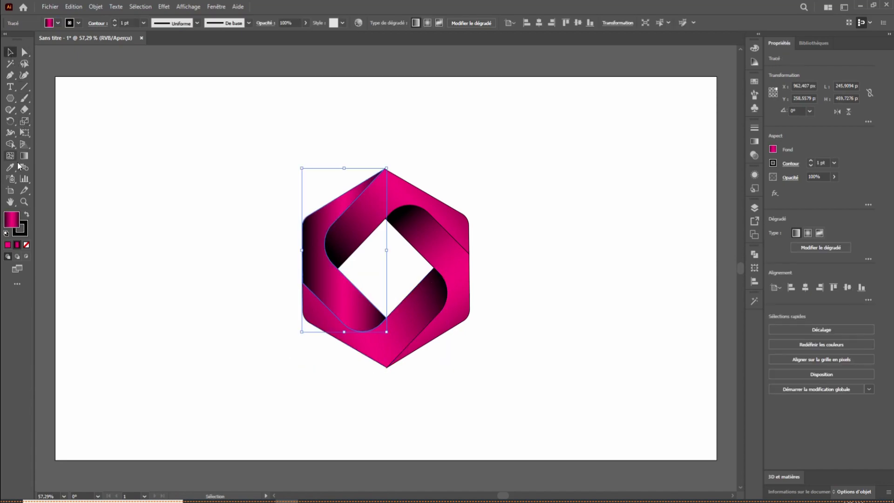
{"action": "left_click", "coordinate": [25, 155]}
{"action": "left_click_drag", "start_coordinate": [253, 157], "coordinate": [368, 343]}
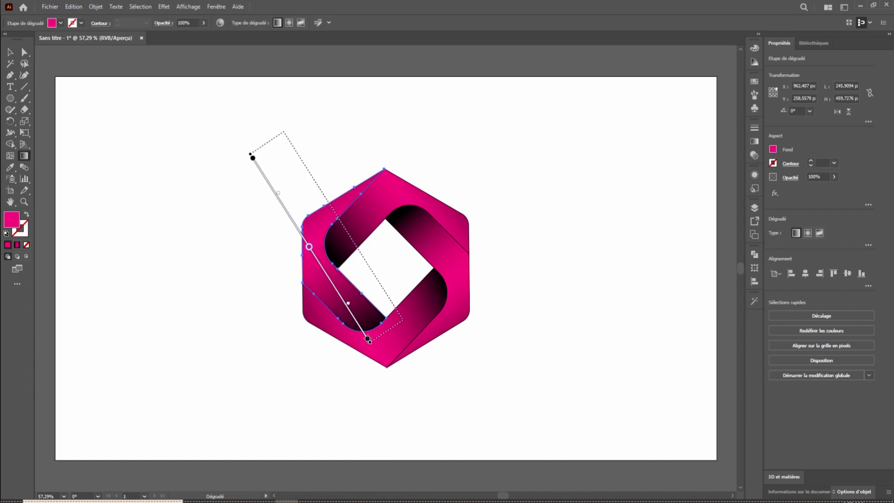
{"action": "left_click_drag", "start_coordinate": [308, 248], "coordinate": [341, 225]}
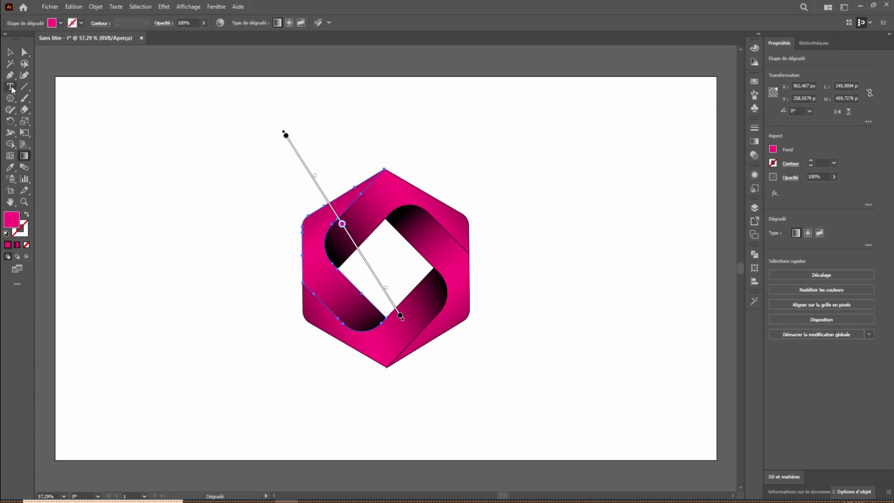
Select all the logo's bands, remove their stroke, and clear the selection
{"action": "left_click", "coordinate": [10, 55]}
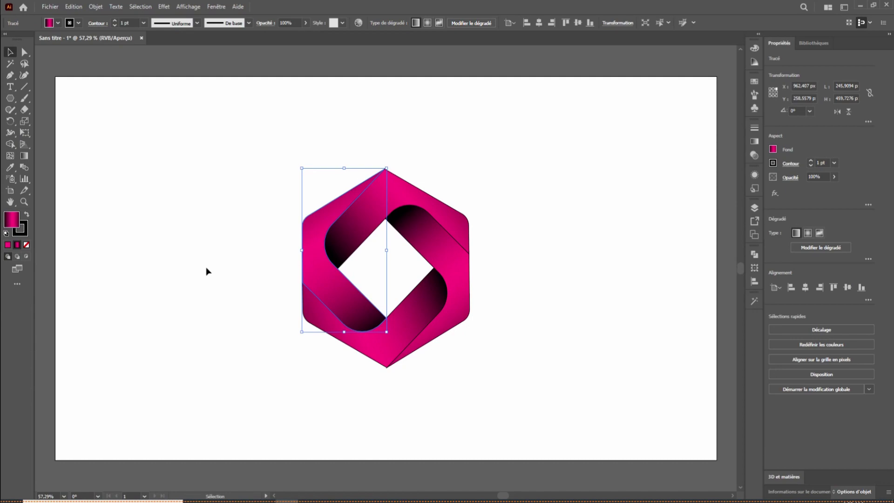
{"action": "left_click_drag", "start_coordinate": [514, 135], "coordinate": [235, 408]}
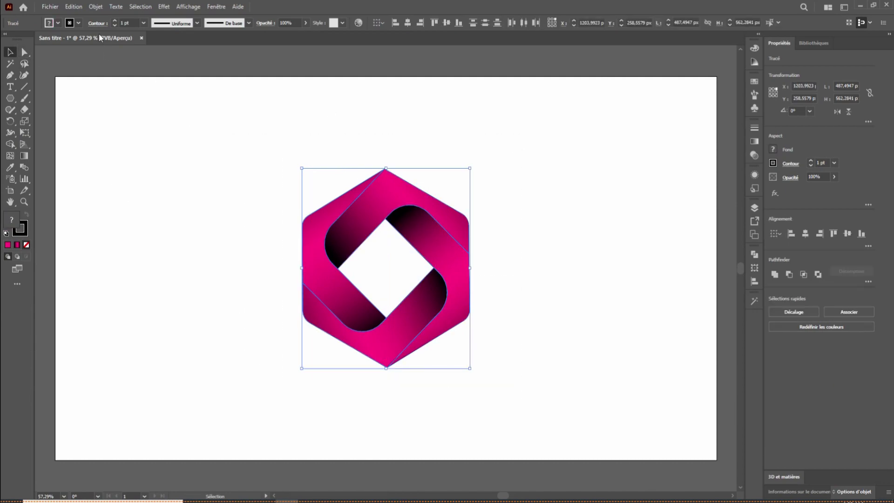
{"action": "left_click", "coordinate": [79, 24]}
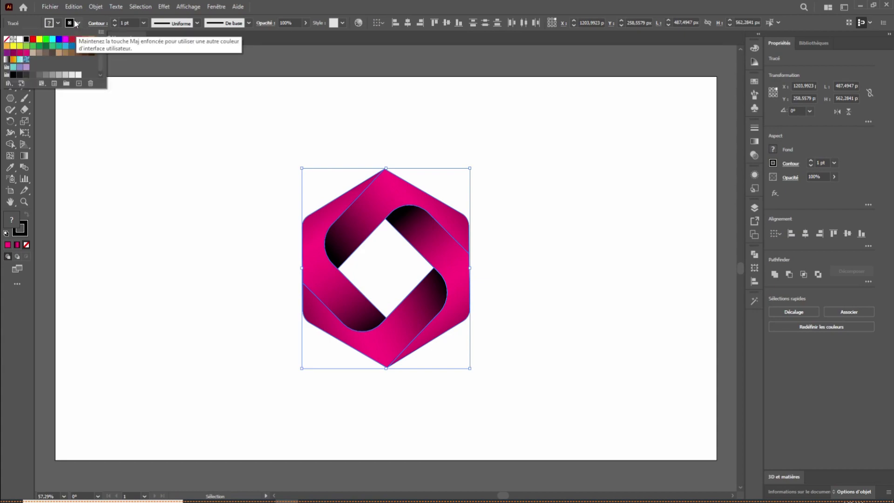
{"action": "left_click", "coordinate": [6, 40]}
{"action": "left_click", "coordinate": [528, 229]}
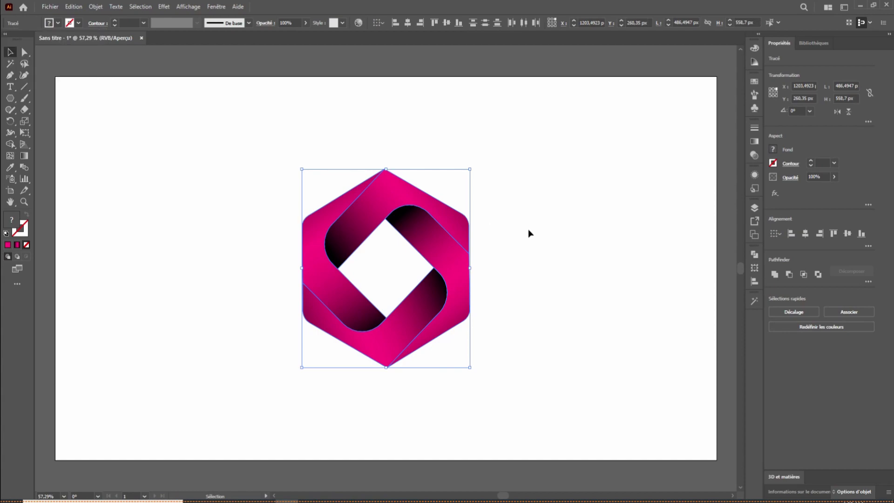
{"action": "left_click", "coordinate": [527, 229]}
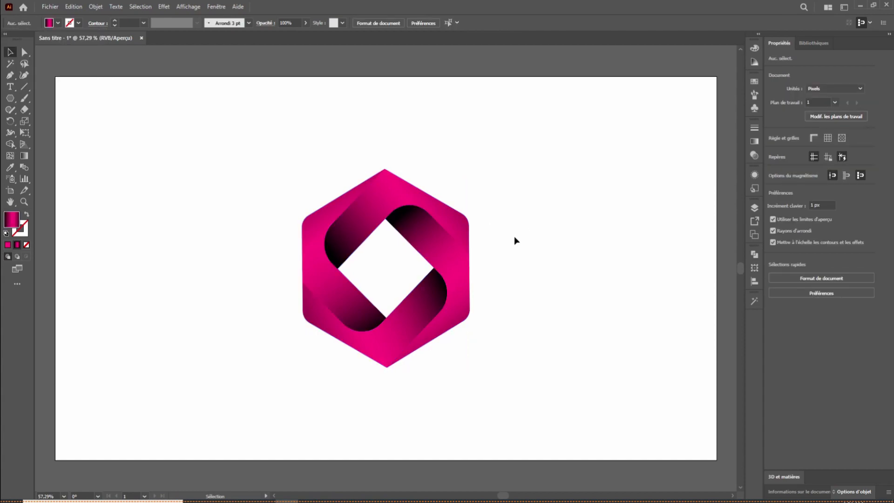
Draw an ellipse about 407 × 204 px on the empty area below and to the left of the logo
{"action": "left_click_drag", "start_coordinate": [475, 246], "coordinate": [475, 203]}
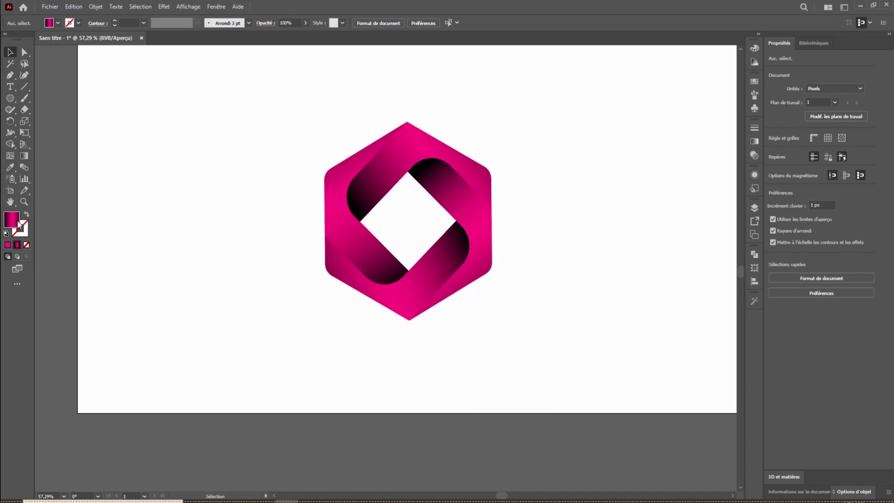
{"action": "left_click", "coordinate": [10, 99]}
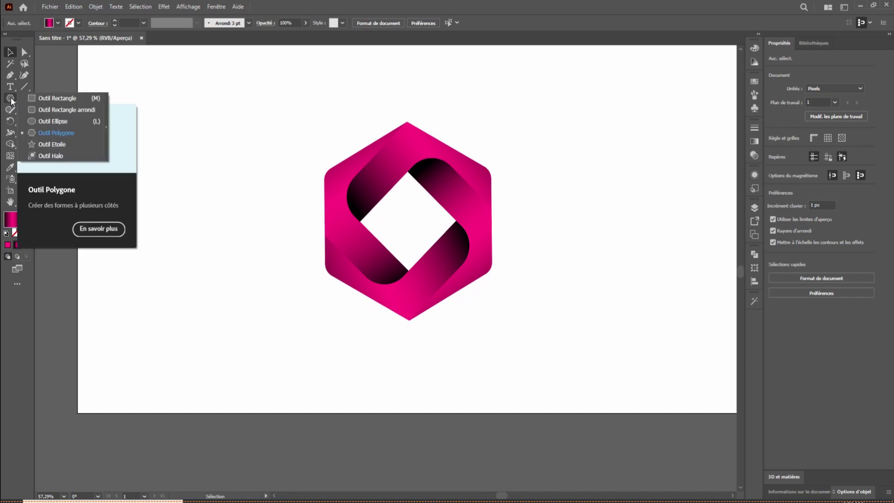
{"action": "left_click", "coordinate": [52, 121]}
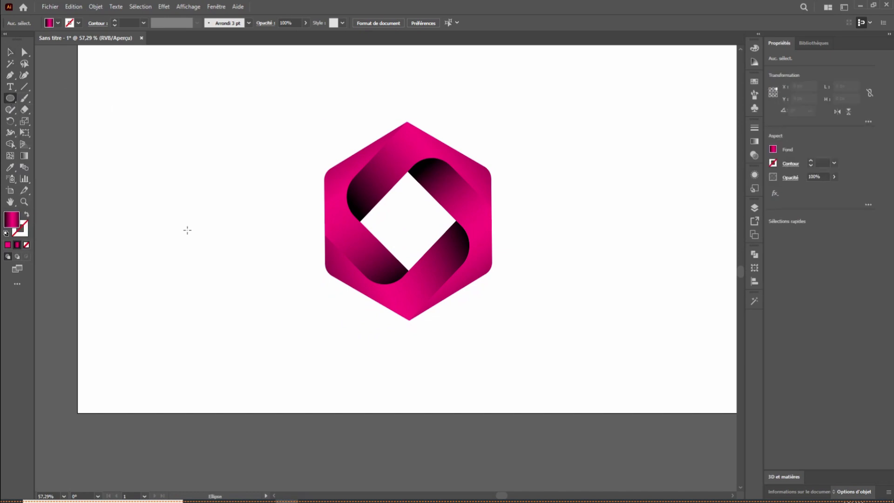
{"action": "left_click_drag", "start_coordinate": [156, 317], "coordinate": [297, 390]}
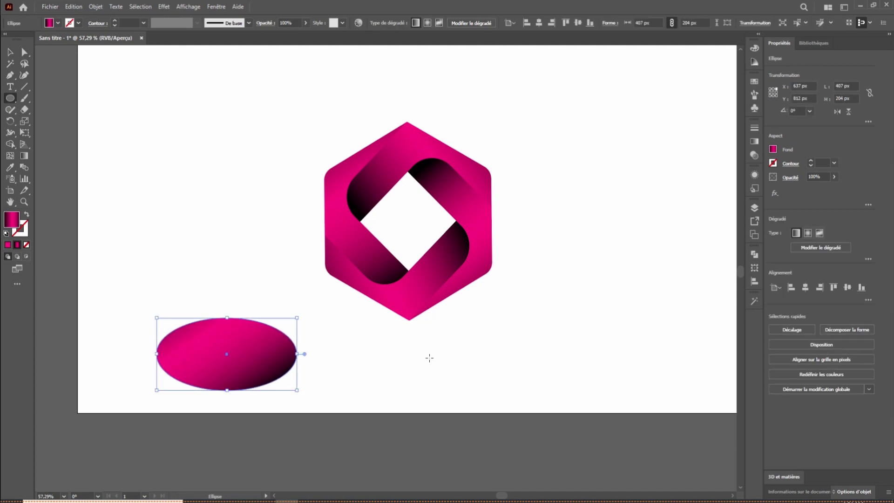
Fill the ellipse with a reversed radial Blanc, Noir gradient with its midpoint at about 36%, and flatten it to about 113 px high
{"action": "left_click", "coordinate": [755, 142]}
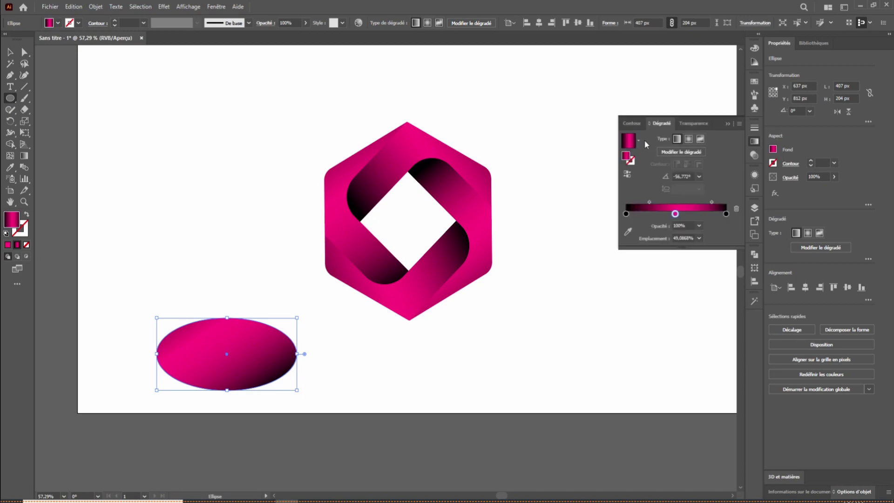
{"action": "left_click", "coordinate": [639, 140]}
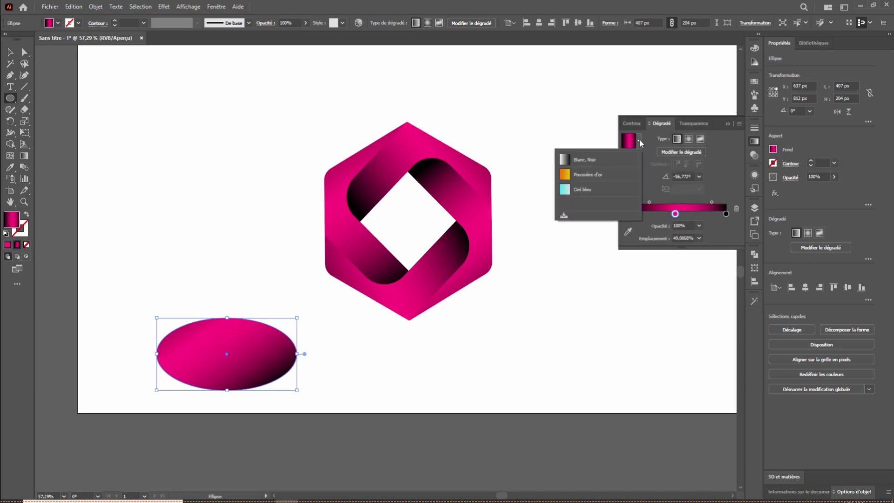
{"action": "left_click", "coordinate": [565, 161]}
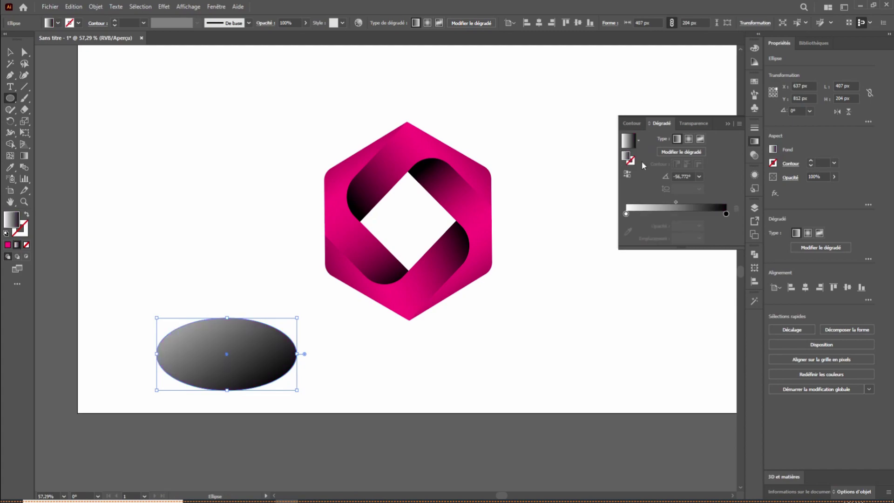
{"action": "left_click", "coordinate": [689, 139]}
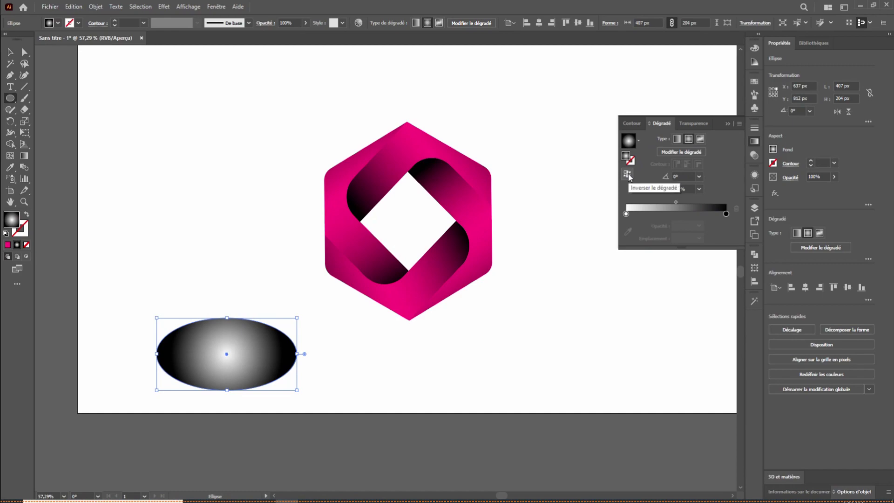
{"action": "left_click", "coordinate": [628, 175]}
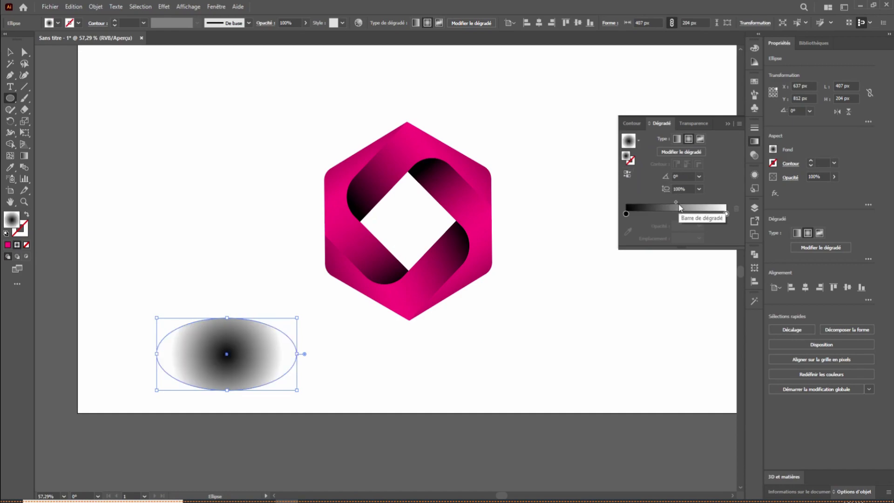
{"action": "mouse_move", "coordinate": [676, 205]}
{"action": "left_mouse_down"}
{"action": "mouse_move", "coordinate": [717, 204]}
{"action": "mouse_move", "coordinate": [662, 207]}
{"action": "left_mouse_up"}
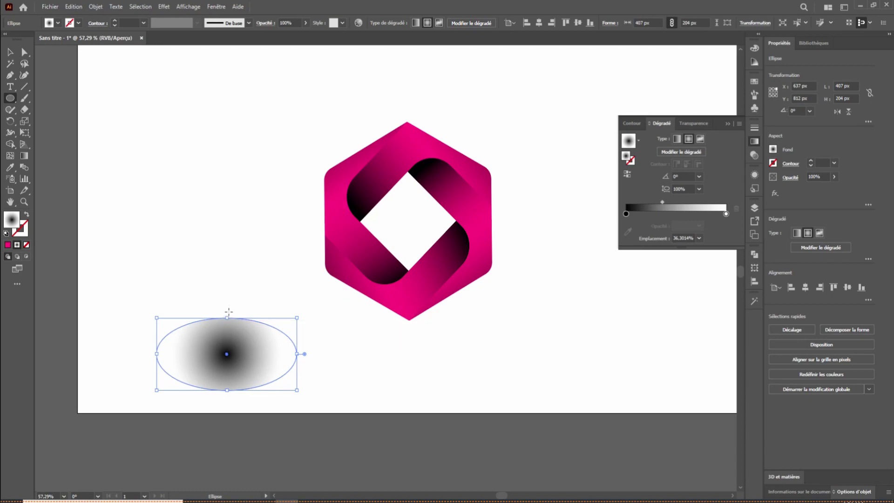
{"action": "left_click_drag", "start_coordinate": [228, 316], "coordinate": [229, 350]}
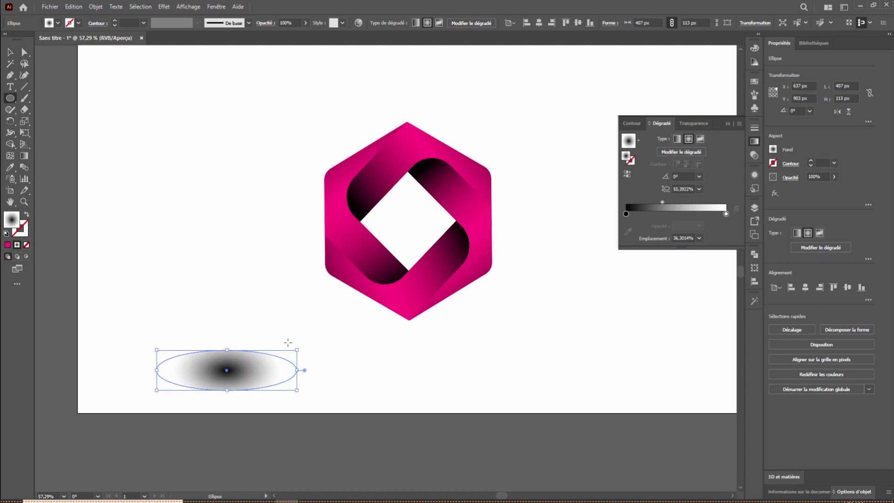
Set the ellipse's blending mode to Produit and its opacity to about 83%
{"action": "left_click", "coordinate": [213, 9]}
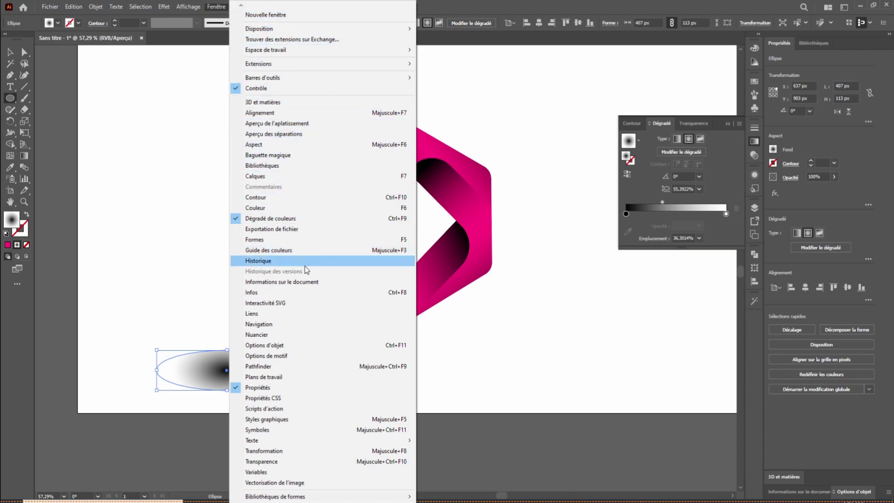
{"action": "left_click", "coordinate": [298, 462]}
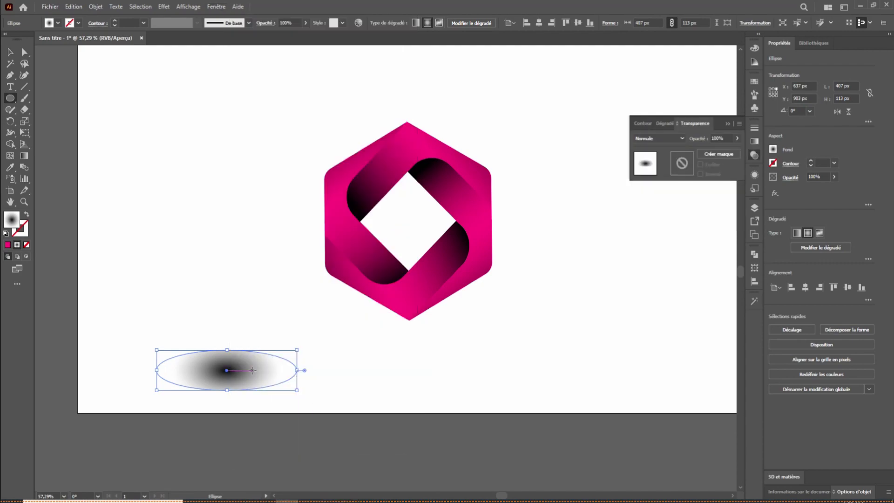
{"action": "left_click", "coordinate": [672, 139]}
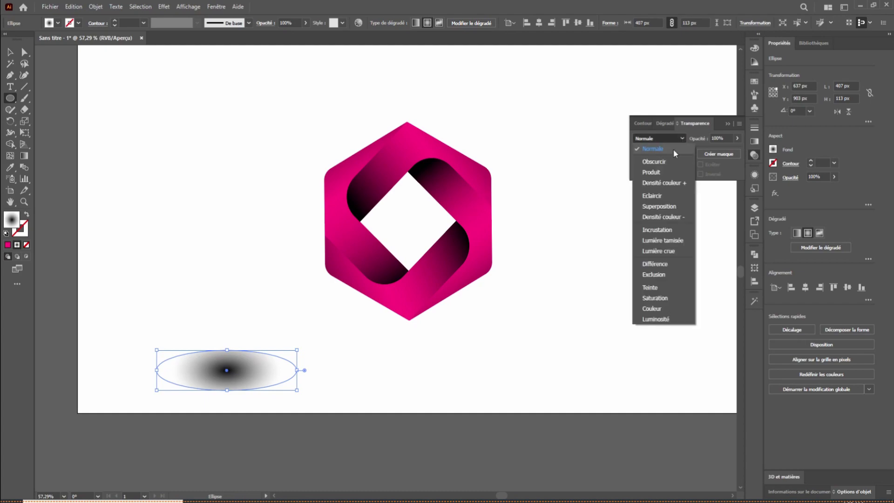
{"action": "left_click", "coordinate": [661, 172]}
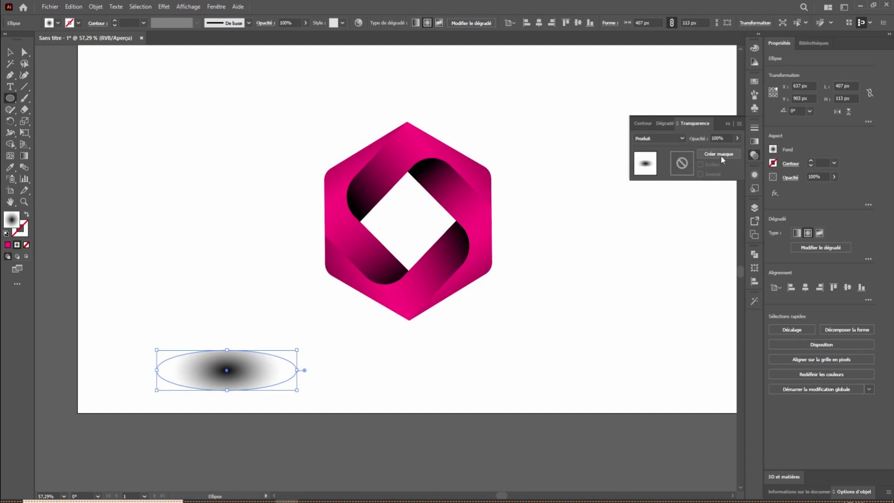
{"action": "left_click", "coordinate": [738, 138]}
{"action": "left_click_drag", "start_coordinate": [737, 151], "coordinate": [731, 153]}
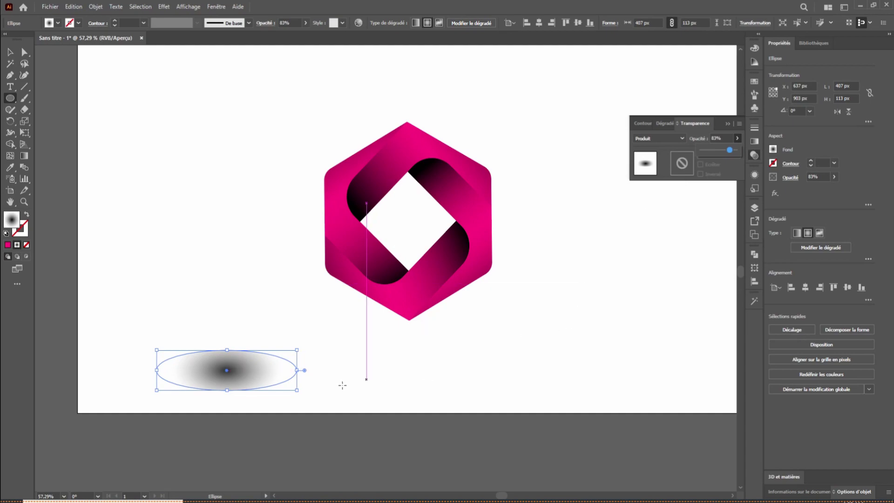
Move the ellipse under the logo's lower tip as a shadow, send it backward behind the logo, and clear the selection
{"action": "left_click", "coordinate": [10, 51]}
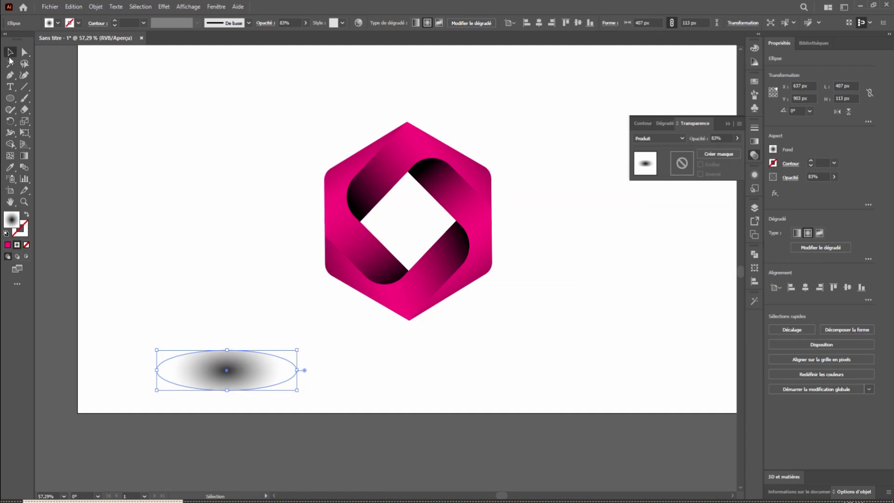
{"action": "left_click_drag", "start_coordinate": [227, 372], "coordinate": [409, 322]}
{"action": "right_click", "coordinate": [401, 330]}
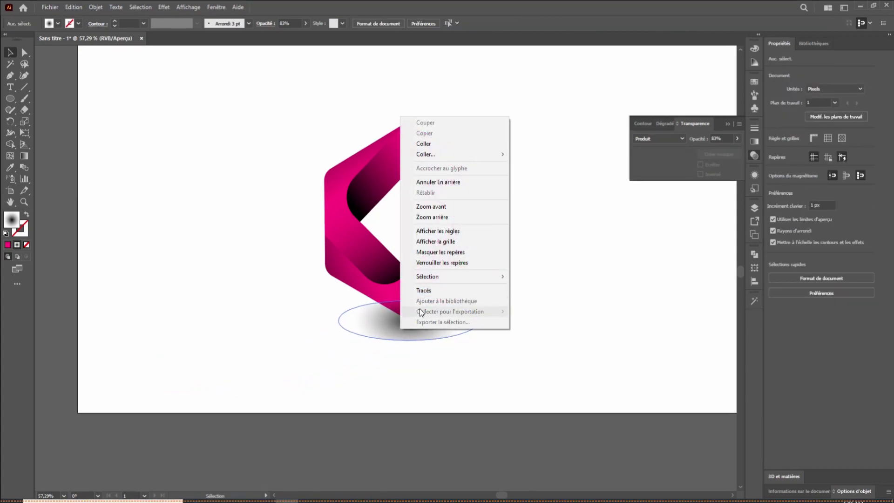
{"action": "left_click", "coordinate": [384, 323]}
{"action": "right_click", "coordinate": [393, 324]}
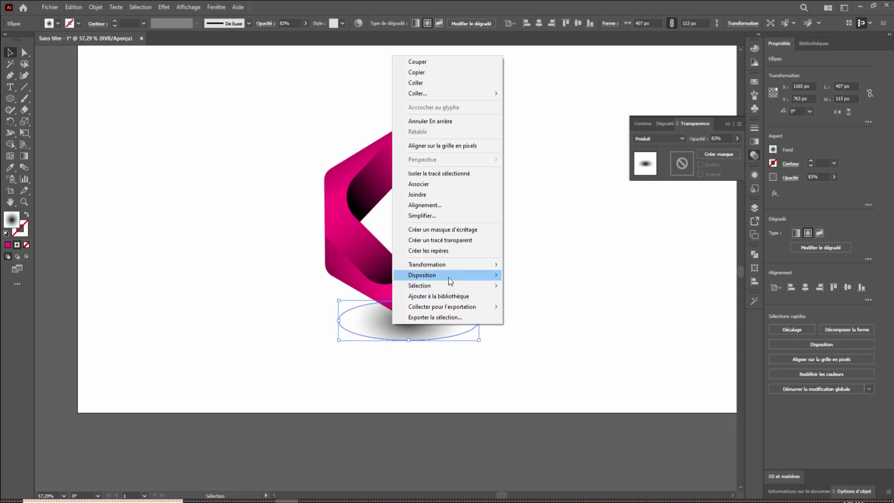
{"action": "mouse_move", "coordinate": [448, 275]}
{"action": "left_click", "coordinate": [535, 297]}
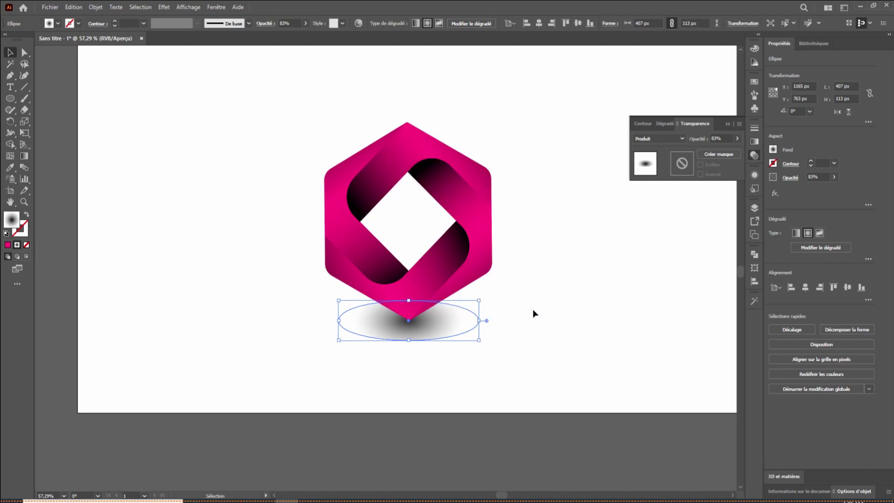
{"action": "left_click", "coordinate": [521, 349]}
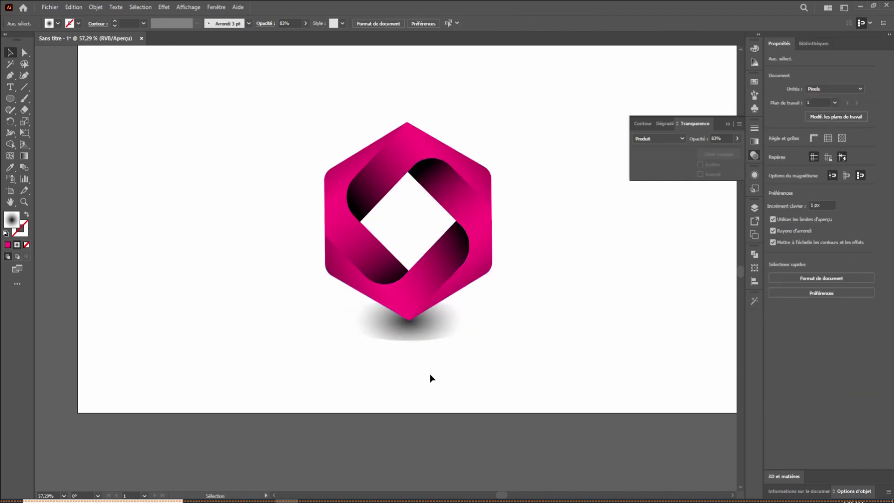
{"action": "left_click", "coordinate": [453, 329]}
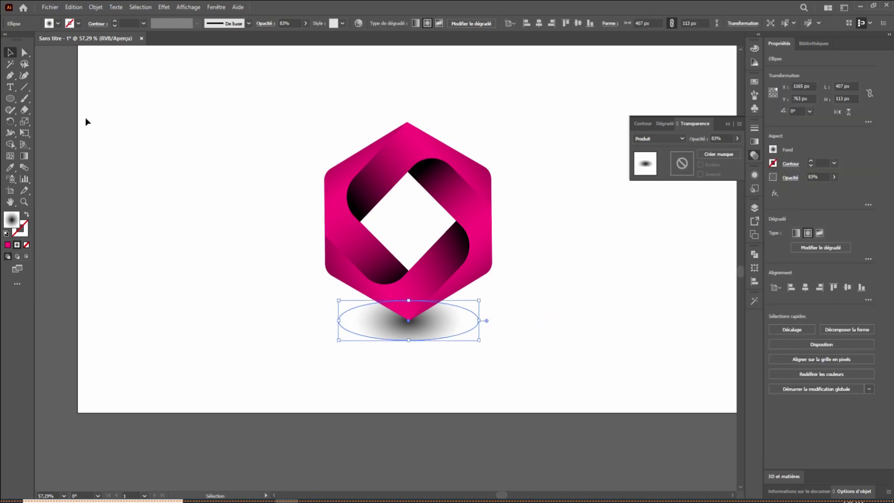
{"action": "left_click", "coordinate": [238, 319]}
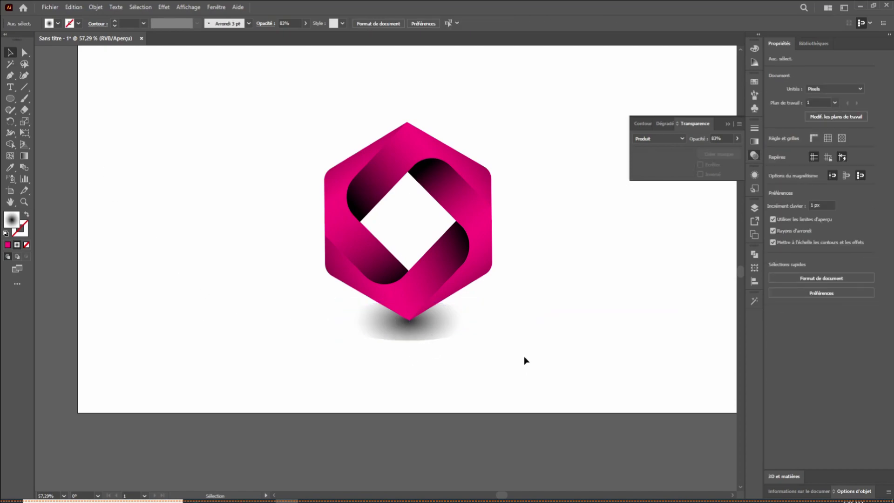
{"action": "left_click", "coordinate": [727, 124]}
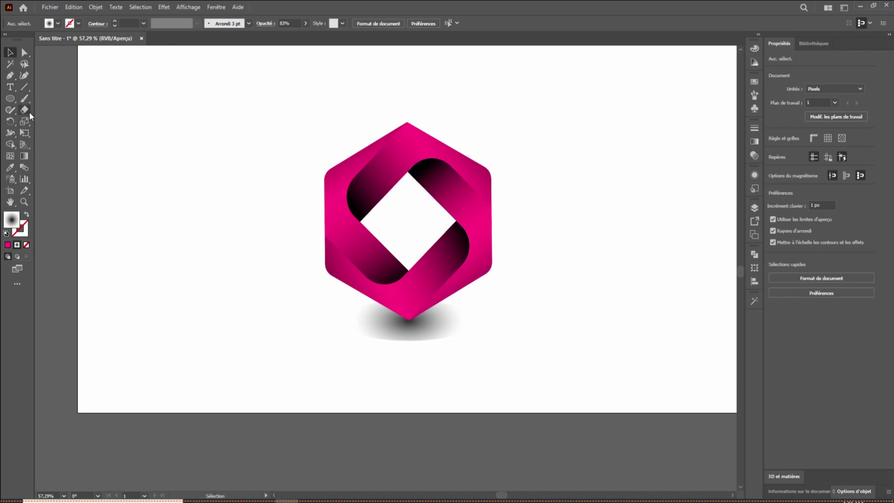
Draw a 1920 × 1080 px rectangle covering the whole artboard
{"action": "left_click", "coordinate": [20, 99]}
{"action": "left_click", "coordinate": [51, 98]}
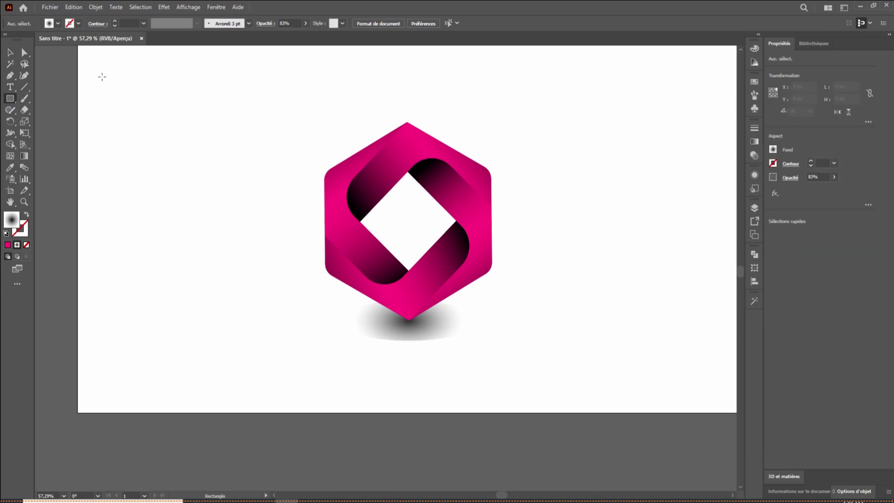
{"action": "scroll", "coordinate": [138, 158], "scroll_direction": "up", "scroll_amount": 2}
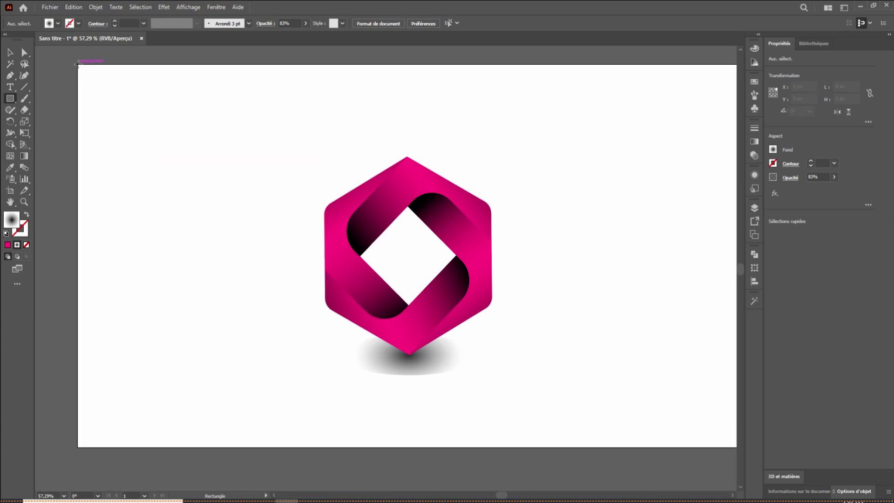
{"action": "mouse_move", "coordinate": [78, 65]}
{"action": "left_mouse_down"}
{"action": "mouse_move", "coordinate": [572, 335]}
{"action": "mouse_move", "coordinate": [736, 446]}
{"action": "mouse_move", "coordinate": [760, 443]}
{"action": "mouse_move", "coordinate": [555, 458]}
{"action": "mouse_move", "coordinate": [508, 448]}
{"action": "left_mouse_up"}
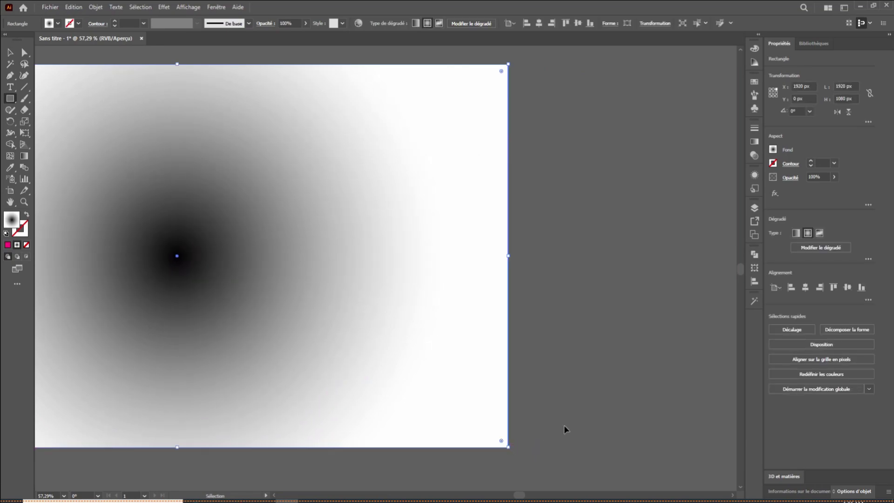
{"action": "key", "text": "ctrl+0"}
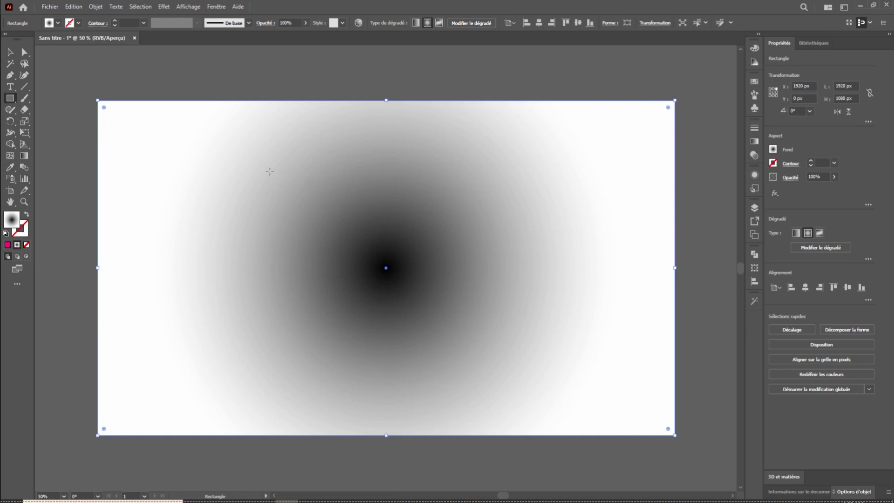
Send the artboard-sized rectangle to the very back, behind the logo and its shadow
{"action": "left_click", "coordinate": [10, 52]}
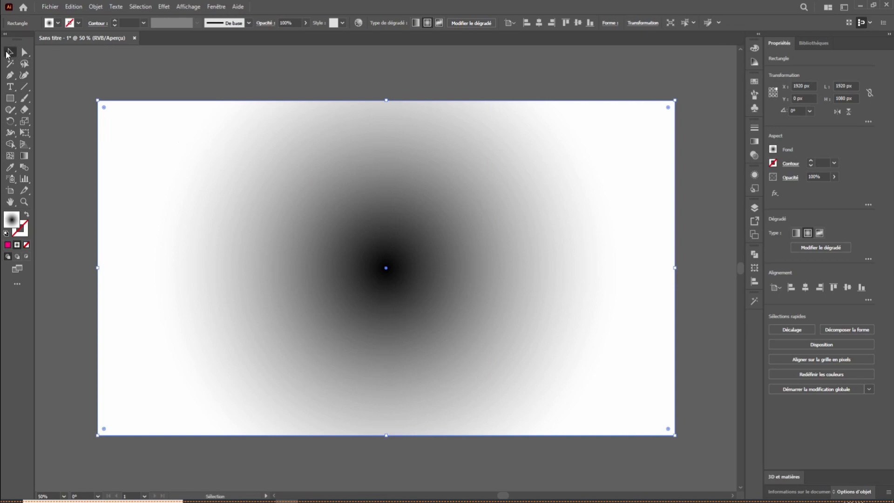
{"action": "right_click", "coordinate": [182, 148]}
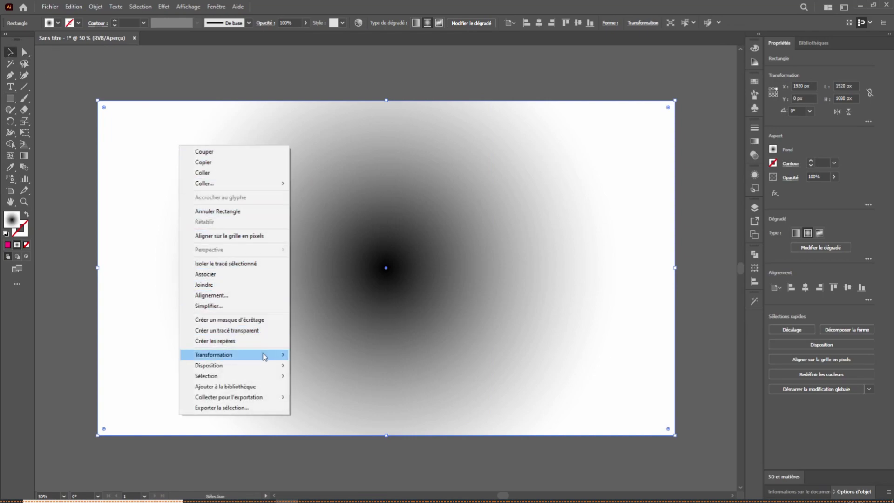
{"action": "right_click", "coordinate": [149, 140]}
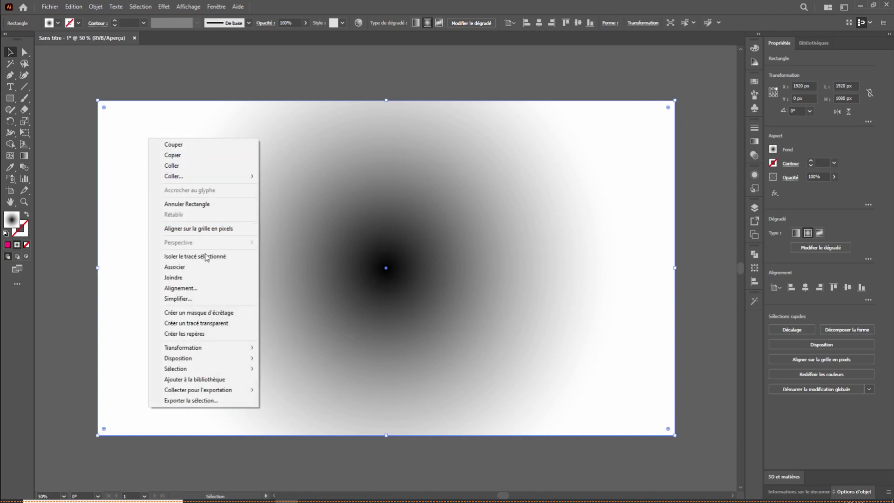
{"action": "mouse_move", "coordinate": [253, 362]}
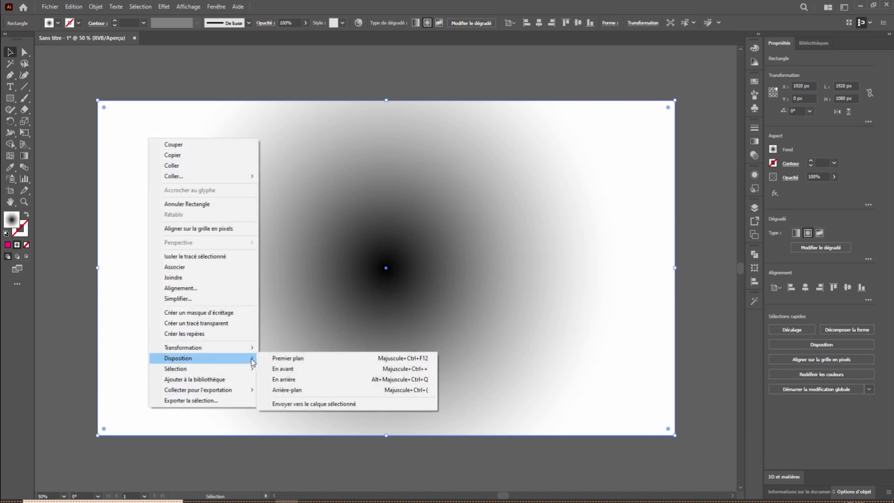
{"action": "left_click", "coordinate": [300, 389]}
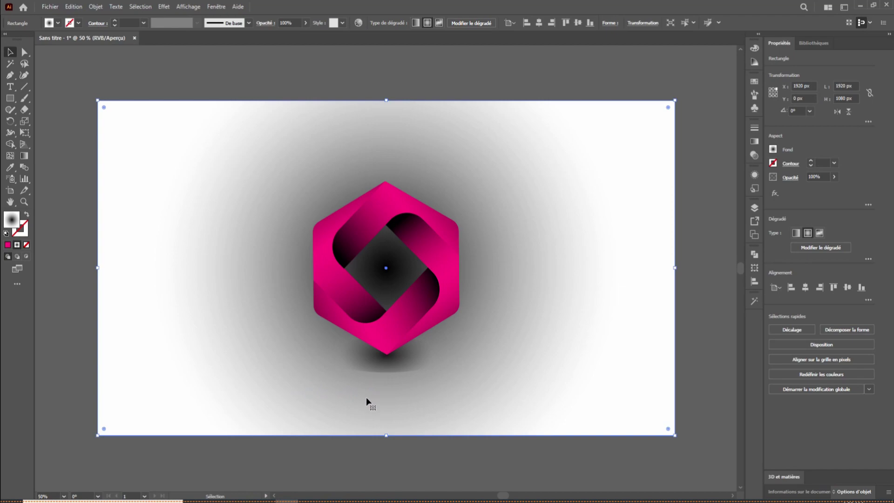
Fill the background rectangle with the Poussière d'or gradient, setting its first midpoint to about 43% and its second color stop to about 37%
{"action": "left_click", "coordinate": [754, 142]}
{"action": "left_click", "coordinate": [639, 141]}
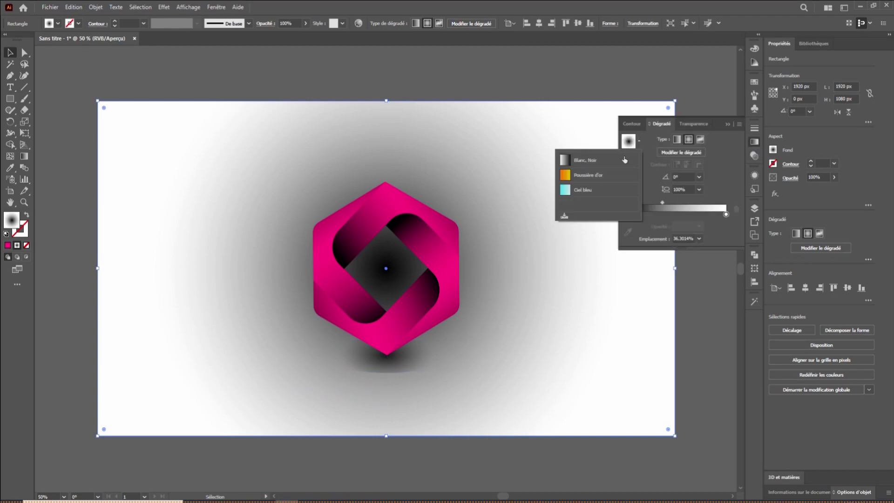
{"action": "left_click", "coordinate": [567, 175]}
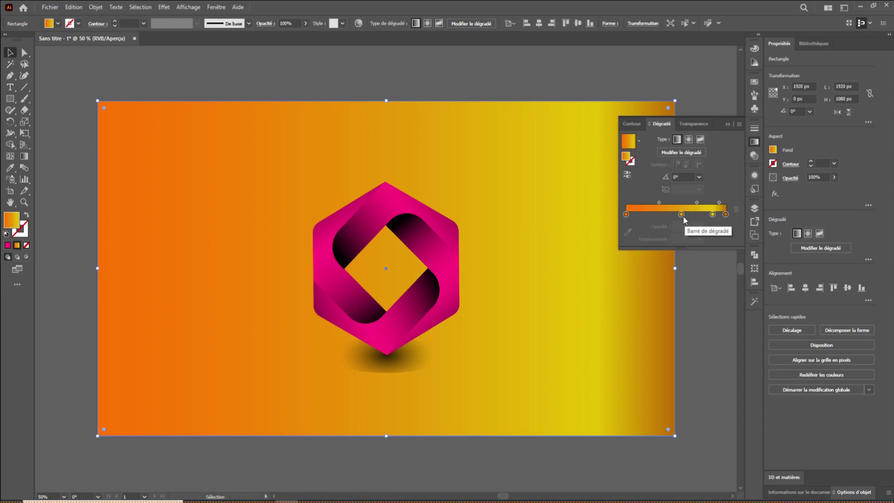
{"action": "left_click_drag", "start_coordinate": [659, 205], "coordinate": [649, 203]}
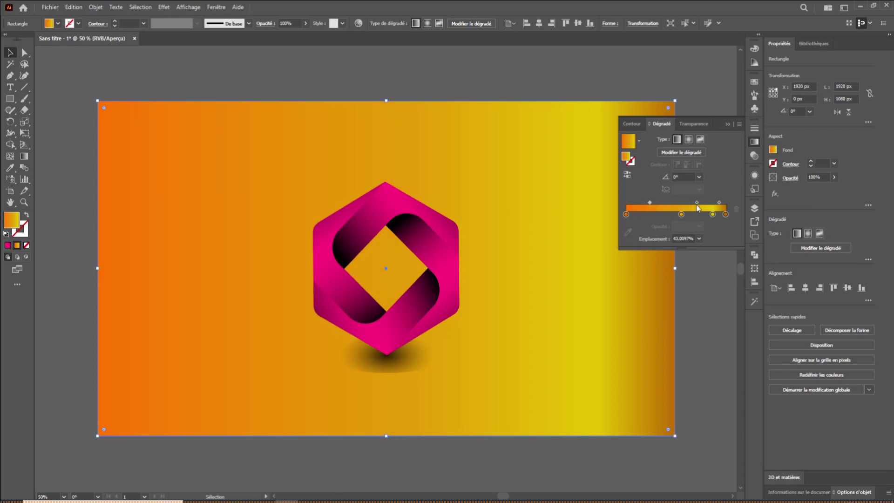
{"action": "left_click_drag", "start_coordinate": [681, 214], "coordinate": [663, 214]}
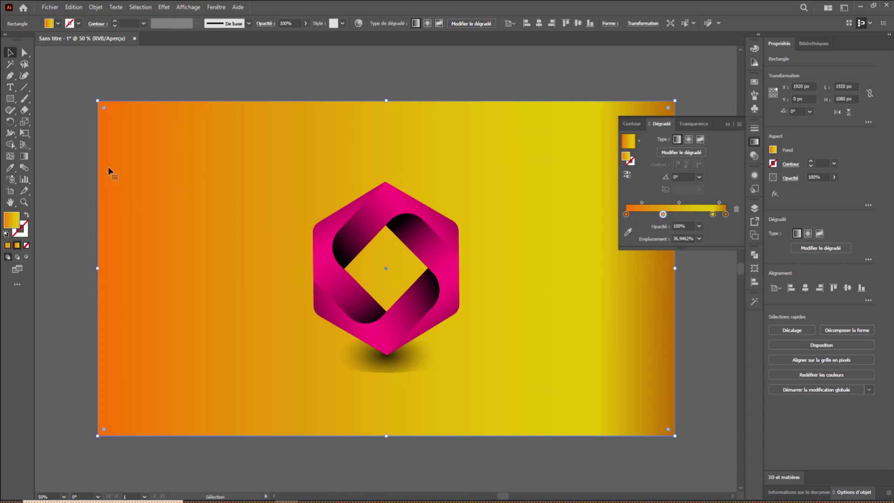
Redraw the background gradient diagonally at about 32° from lower left to upper right across the logo, and shift its first midpoint toward the second color stop
{"action": "left_click", "coordinate": [24, 158]}
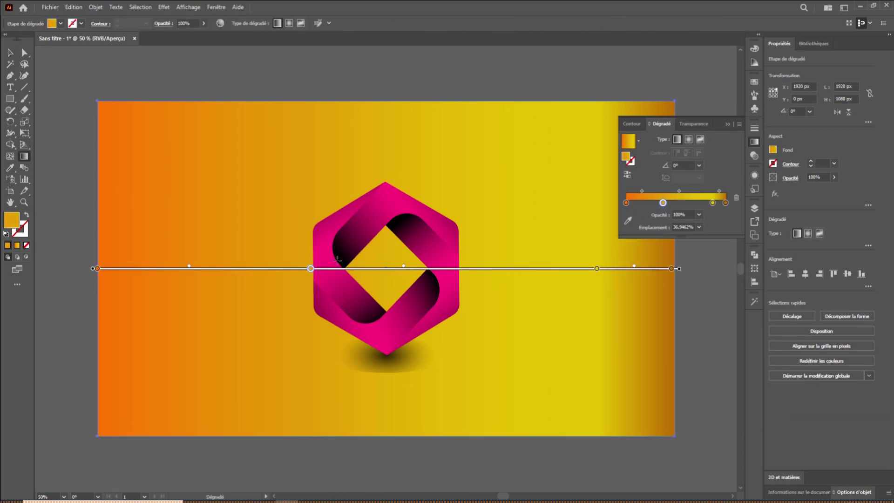
{"action": "mouse_move", "coordinate": [242, 376]}
{"action": "left_mouse_down"}
{"action": "mouse_move", "coordinate": [244, 270]}
{"action": "mouse_move", "coordinate": [372, 279]}
{"action": "mouse_move", "coordinate": [477, 210]}
{"action": "mouse_move", "coordinate": [461, 221]}
{"action": "mouse_move", "coordinate": [538, 188]}
{"action": "mouse_move", "coordinate": [509, 189]}
{"action": "left_mouse_up"}
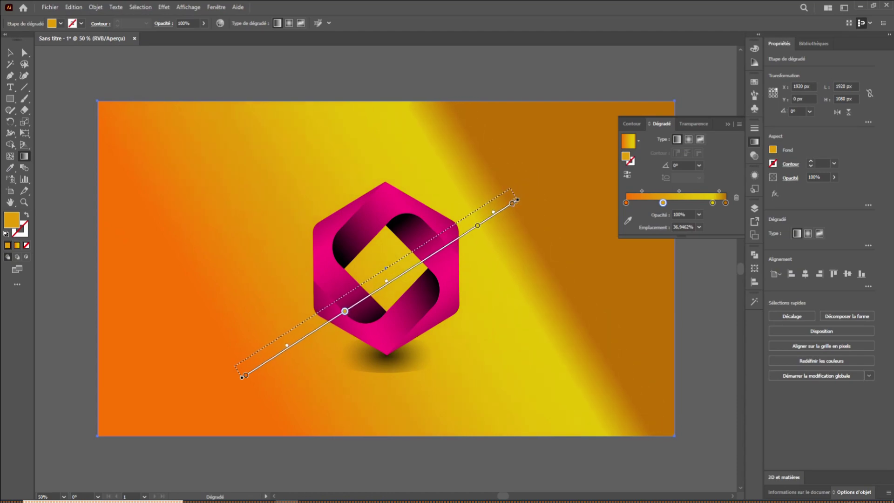
{"action": "mouse_move", "coordinate": [237, 175]}
{"action": "left_mouse_down"}
{"action": "mouse_move", "coordinate": [231, 183]}
{"action": "mouse_move", "coordinate": [253, 177]}
{"action": "mouse_move", "coordinate": [463, 266]}
{"action": "mouse_move", "coordinate": [468, 250]}
{"action": "mouse_move", "coordinate": [399, 176]}
{"action": "mouse_move", "coordinate": [283, 156]}
{"action": "mouse_move", "coordinate": [244, 169]}
{"action": "left_mouse_up"}
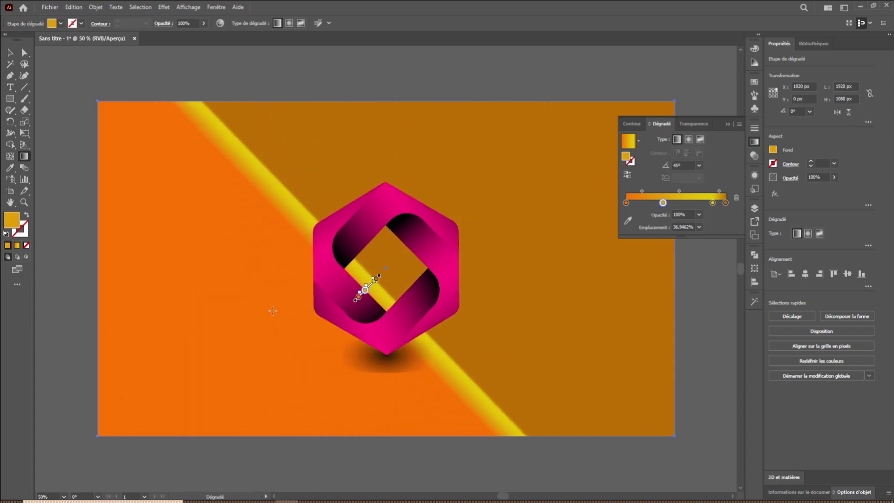
{"action": "left_click_drag", "start_coordinate": [263, 352], "coordinate": [504, 197]}
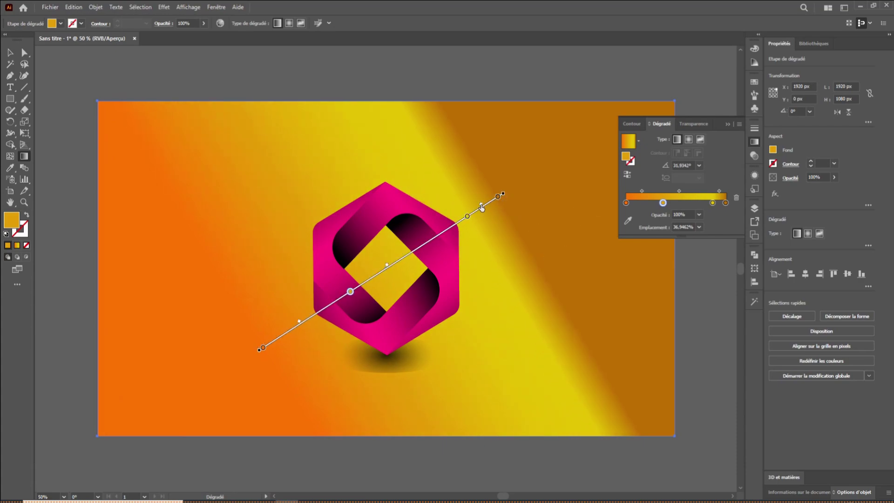
{"action": "mouse_move", "coordinate": [481, 208]}
{"action": "left_mouse_down"}
{"action": "mouse_move", "coordinate": [469, 213]}
{"action": "mouse_move", "coordinate": [481, 207]}
{"action": "left_mouse_up"}
{"action": "mouse_move", "coordinate": [300, 325]}
{"action": "left_mouse_down"}
{"action": "mouse_move", "coordinate": [286, 332]}
{"action": "mouse_move", "coordinate": [333, 306]}
{"action": "left_mouse_up"}
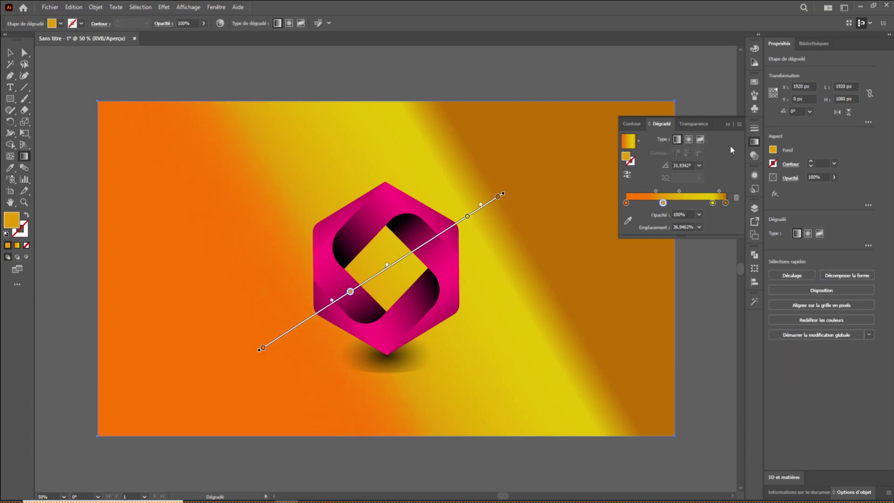
{"action": "left_click", "coordinate": [728, 124]}
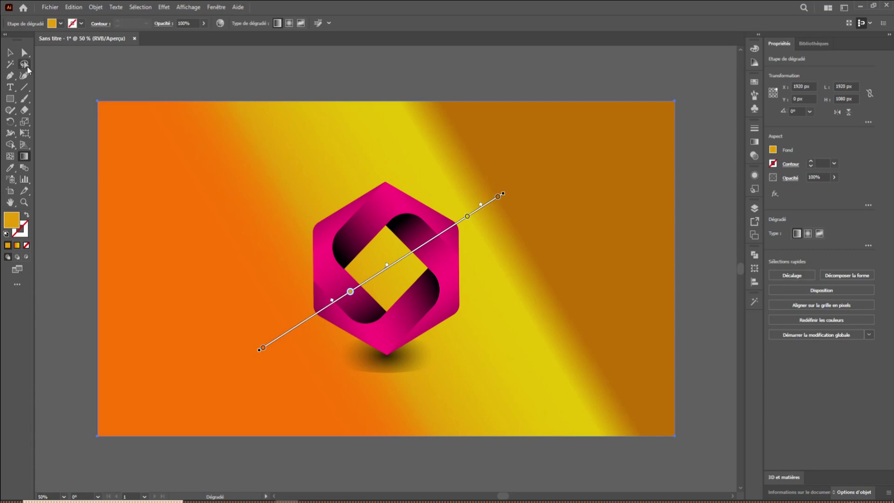
{"action": "left_click", "coordinate": [10, 52]}
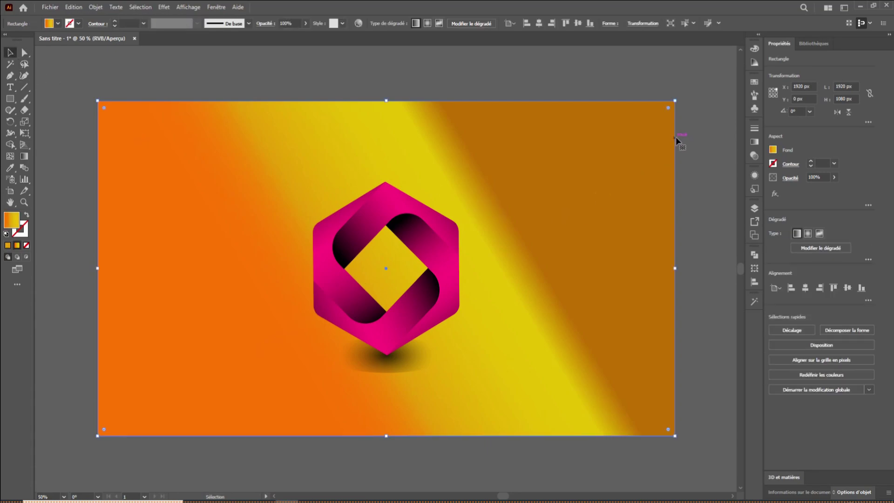